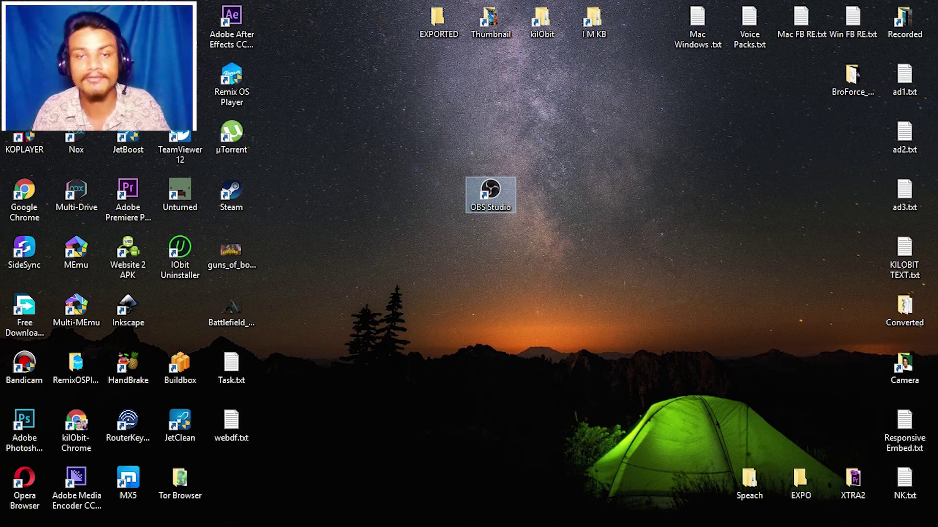
Launch OBS Studio 19.0.3 from its desktop shortcut.
{"action": "left_click_drag", "start_coordinate": [586, 133], "coordinate": [424, 260]}
{"action": "left_click", "coordinate": [420, 269]}
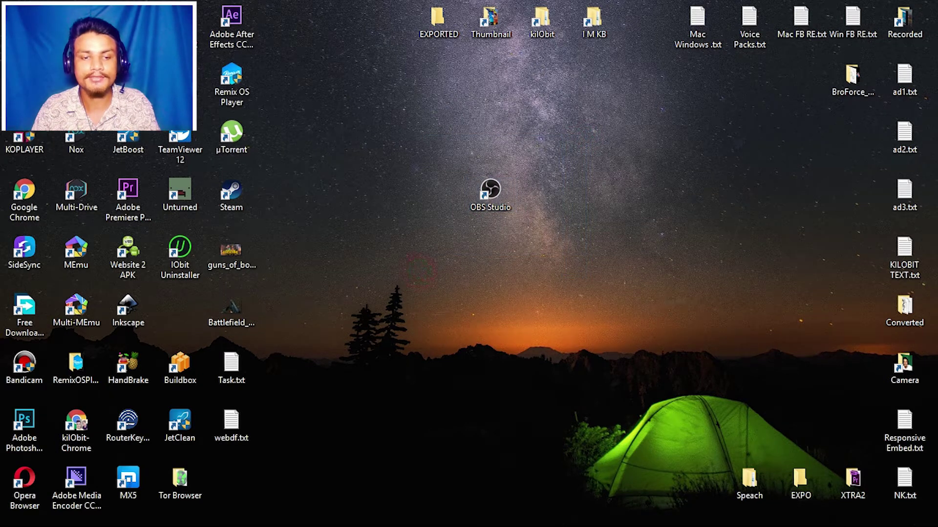
{"action": "left_click", "coordinate": [267, 517]}
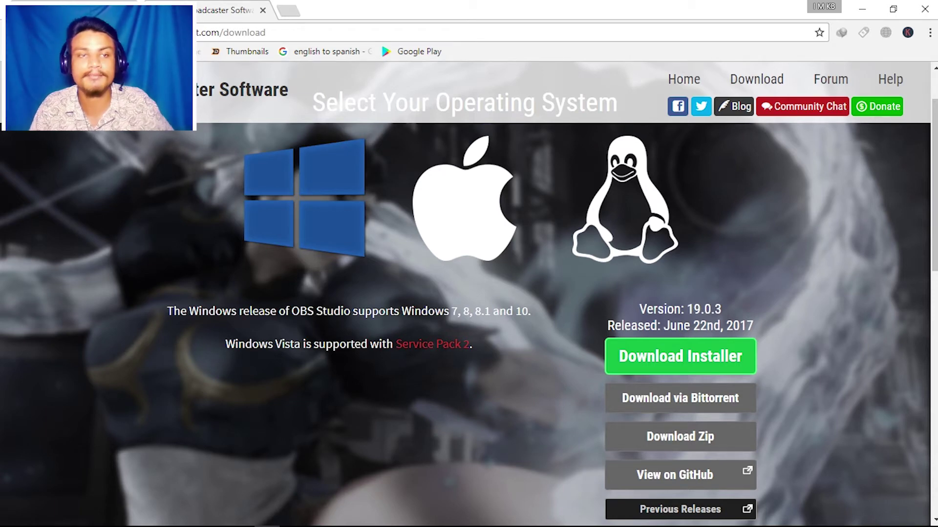
{"action": "scroll", "coordinate": [469, 293], "scroll_direction": "down", "scroll_amount": 3}
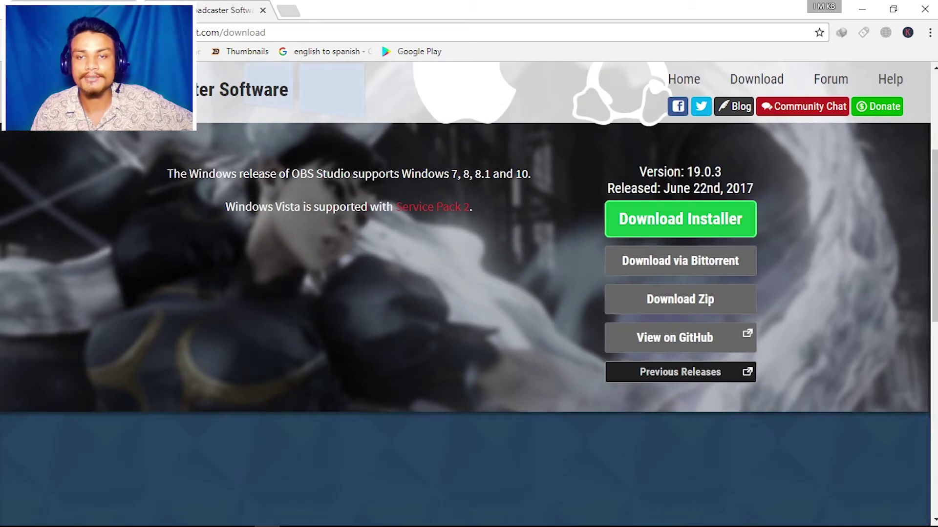
{"action": "scroll", "coordinate": [469, 293], "scroll_direction": "up", "scroll_amount": 3}
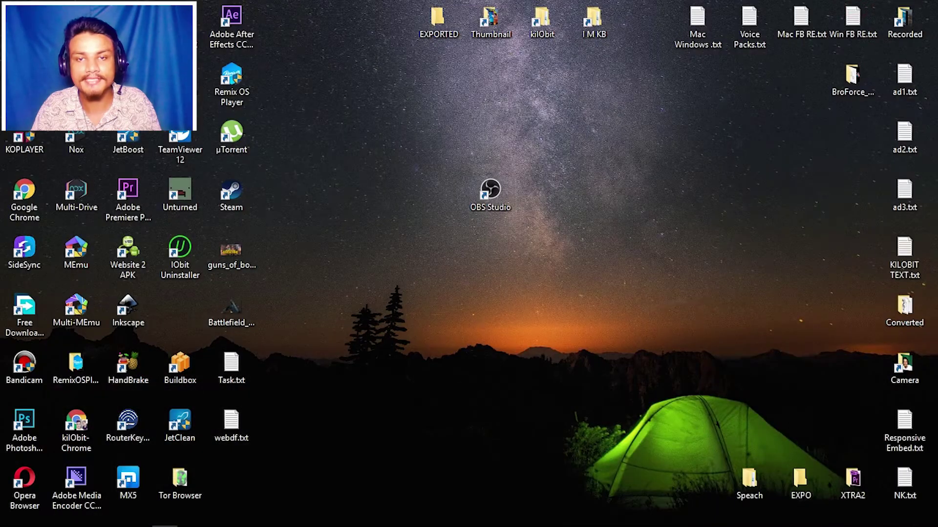
{"action": "left_click_drag", "start_coordinate": [418, 142], "coordinate": [553, 180]}
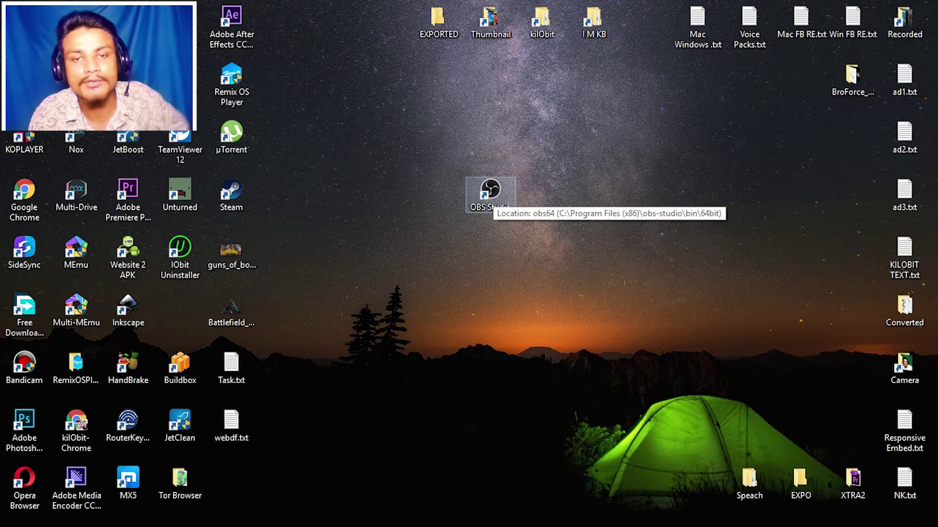
{"action": "double_click", "coordinate": [490, 197]}
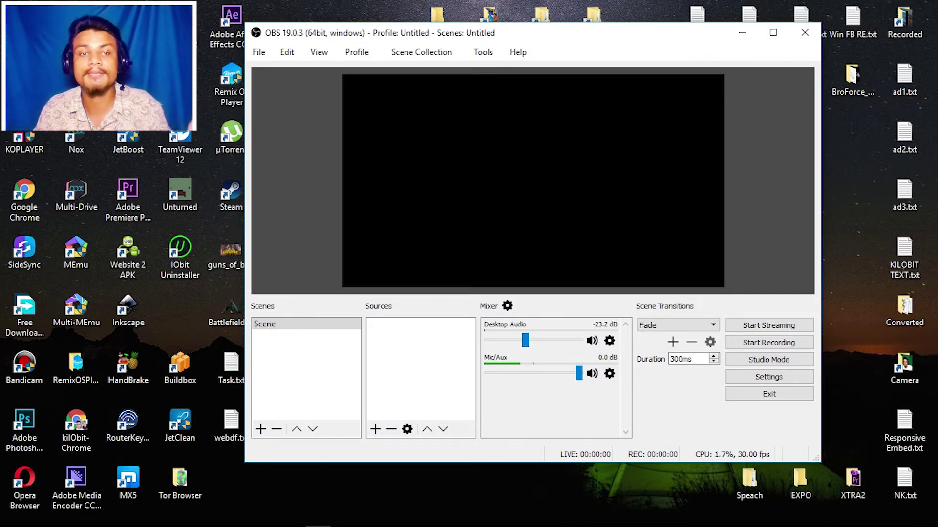
Select the default Scene and open the Sources add menu of source types.
{"action": "left_click_drag", "start_coordinate": [565, 40], "coordinate": [549, 40]}
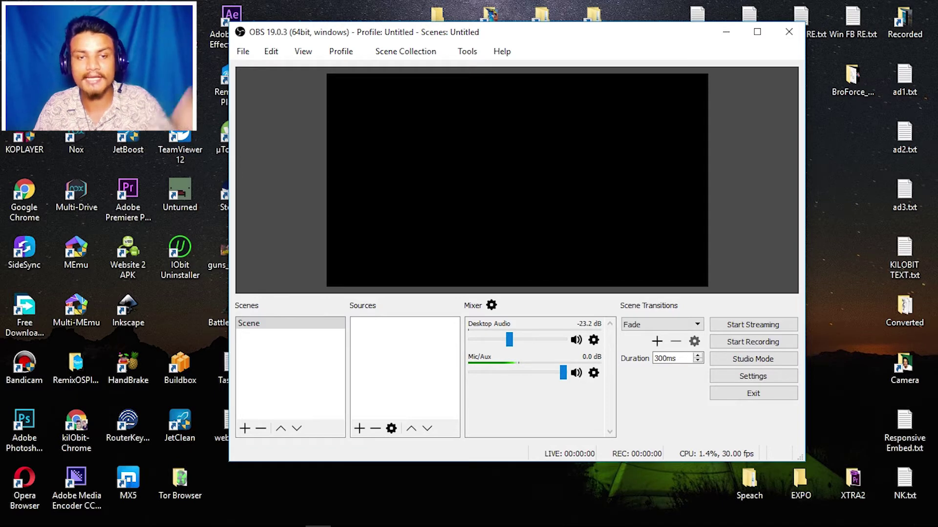
{"action": "left_click", "coordinate": [267, 325]}
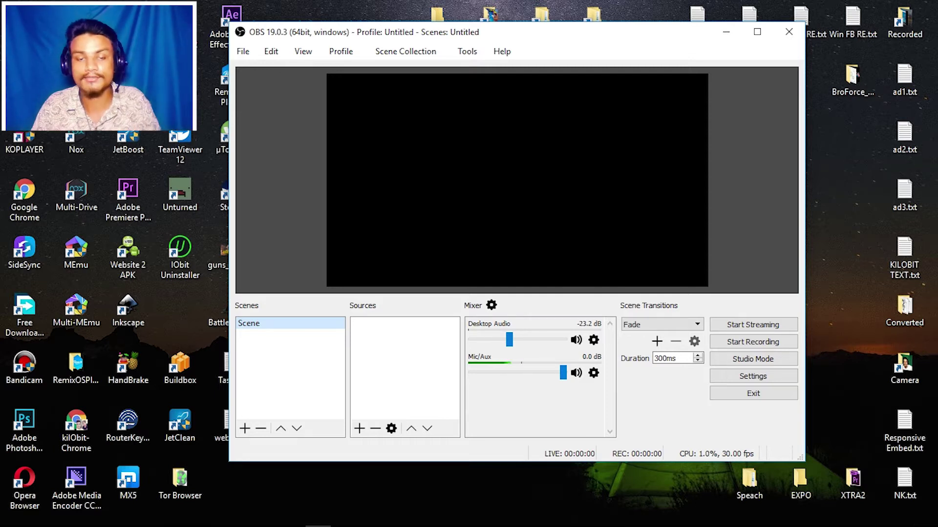
{"action": "left_click", "coordinate": [359, 428]}
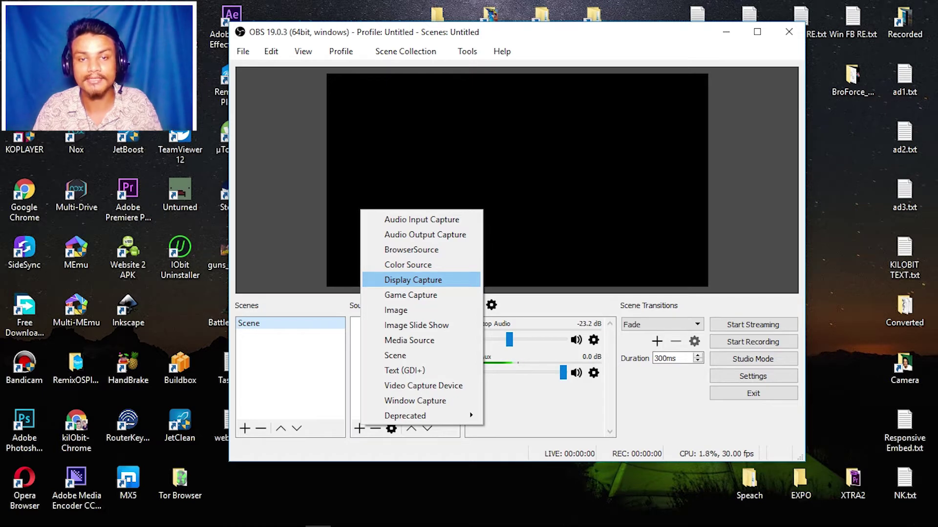
Add a Display Capture source of the desktop with default properties.
{"action": "left_click", "coordinate": [412, 280]}
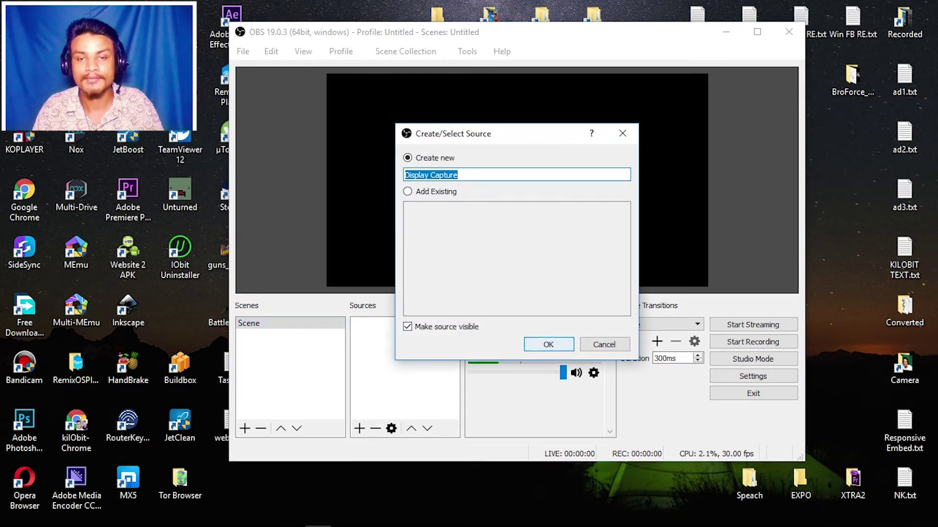
{"action": "left_click", "coordinate": [541, 344]}
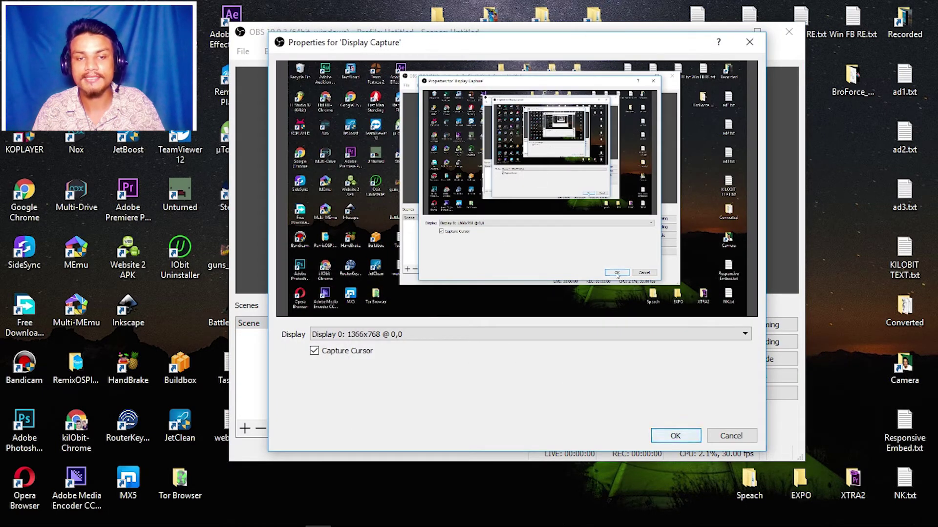
{"action": "left_click", "coordinate": [675, 436]}
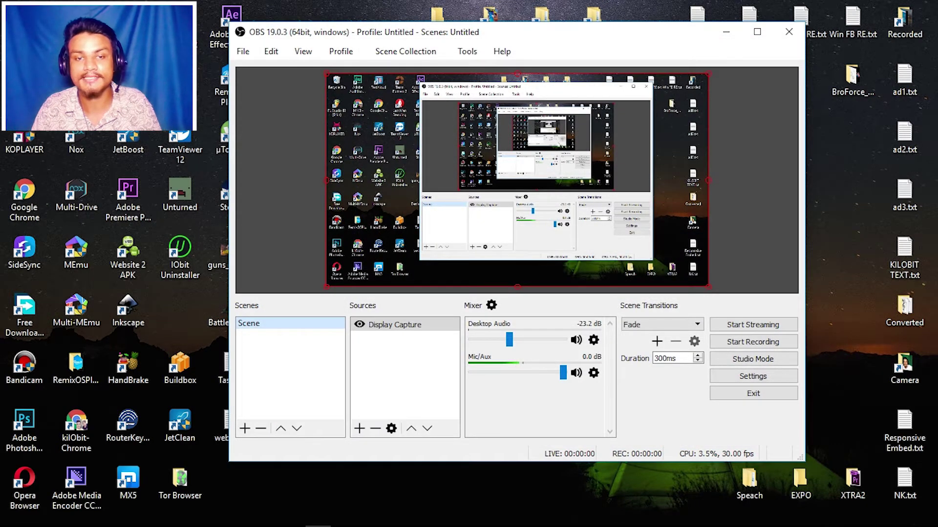
Deselect the Display Capture source and reopen the list of source types.
{"action": "left_click", "coordinate": [359, 428]}
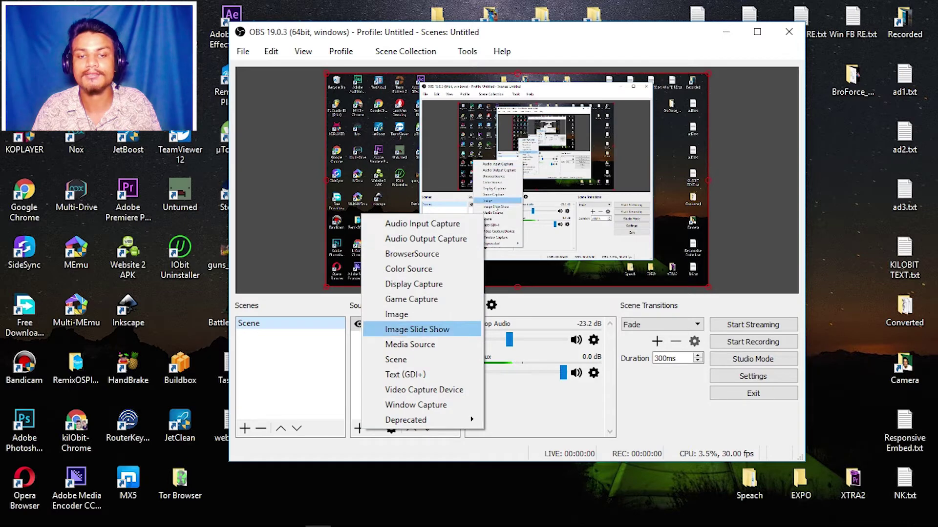
{"action": "left_click", "coordinate": [384, 376]}
{"action": "left_click", "coordinate": [384, 378]}
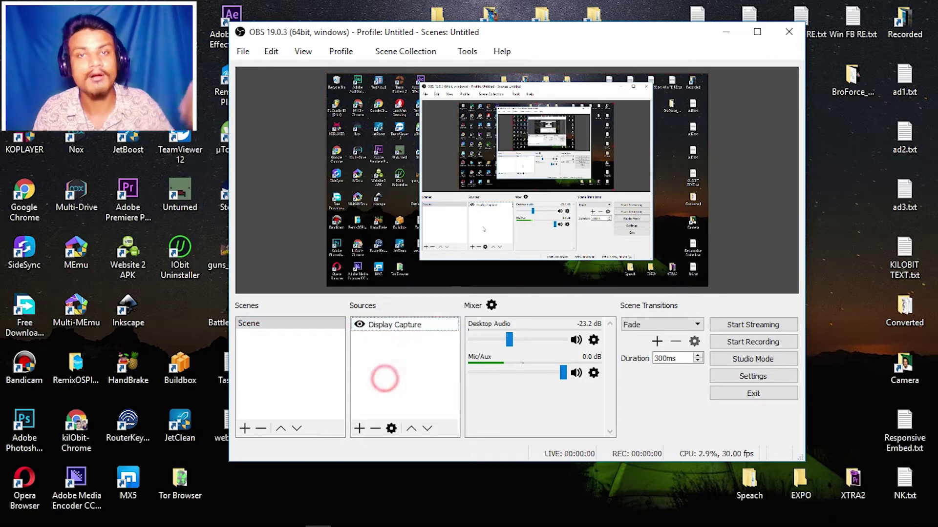
{"action": "left_click", "coordinate": [359, 428]}
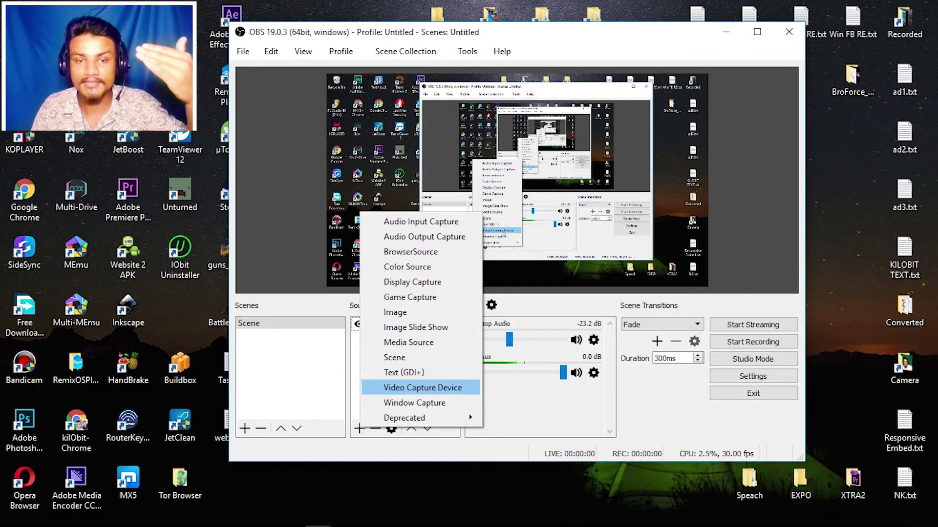
Add a Video Capture Device source using the Integrated Webcam, then reopen the source list.
{"action": "left_click", "coordinate": [421, 387]}
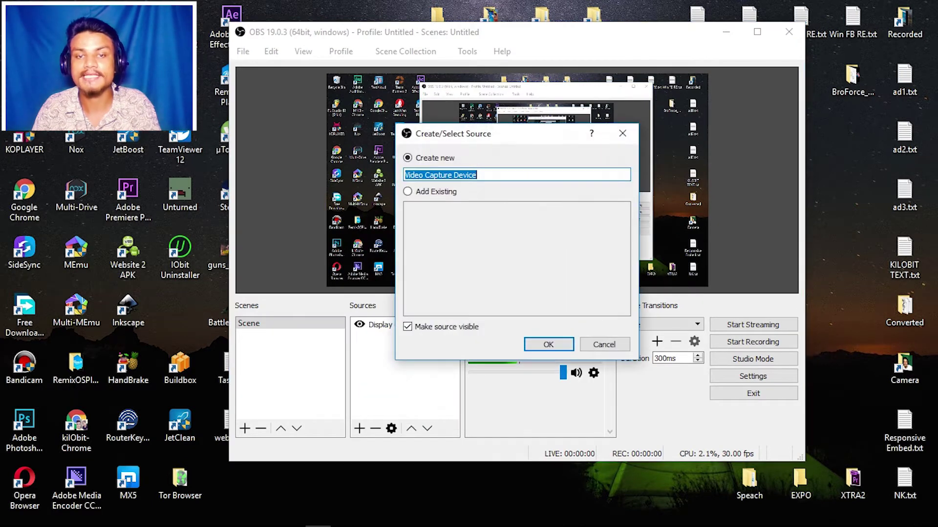
{"action": "left_click", "coordinate": [547, 345]}
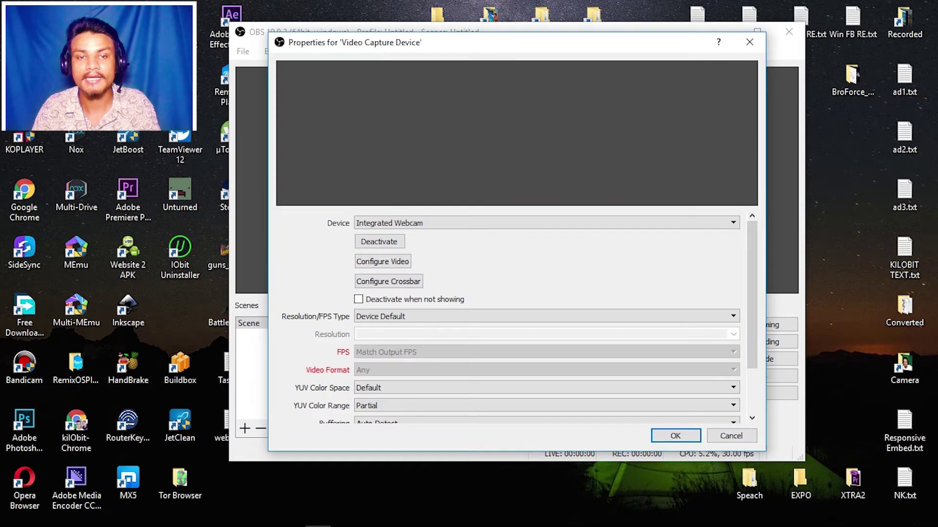
{"action": "left_click", "coordinate": [439, 223]}
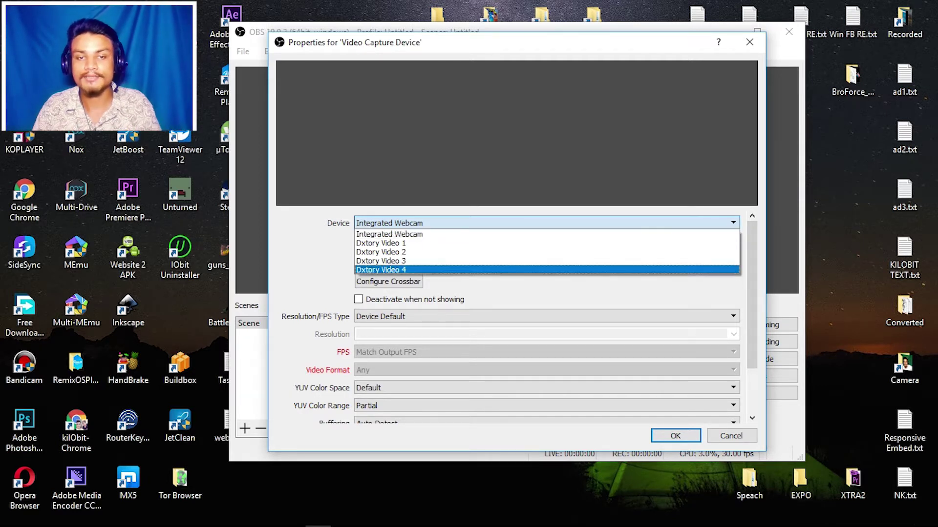
{"action": "left_click", "coordinate": [503, 220]}
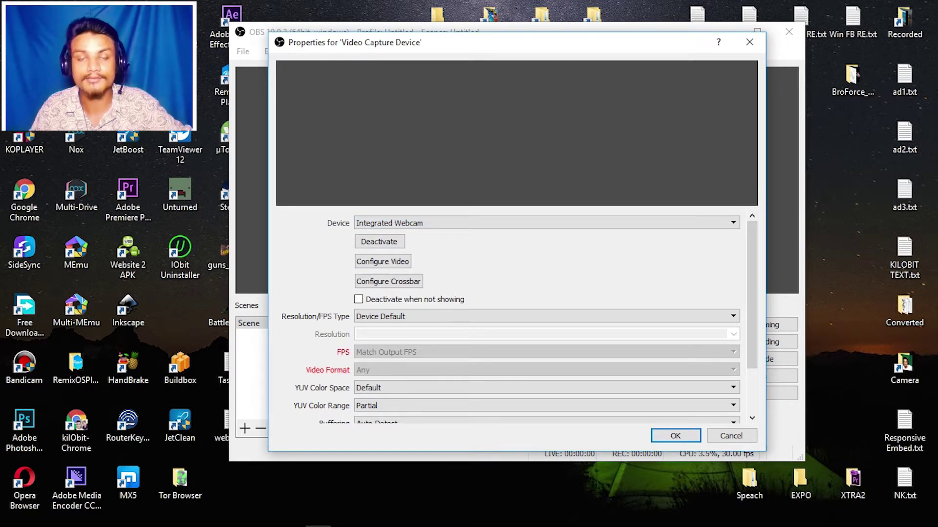
{"action": "left_click", "coordinate": [675, 435]}
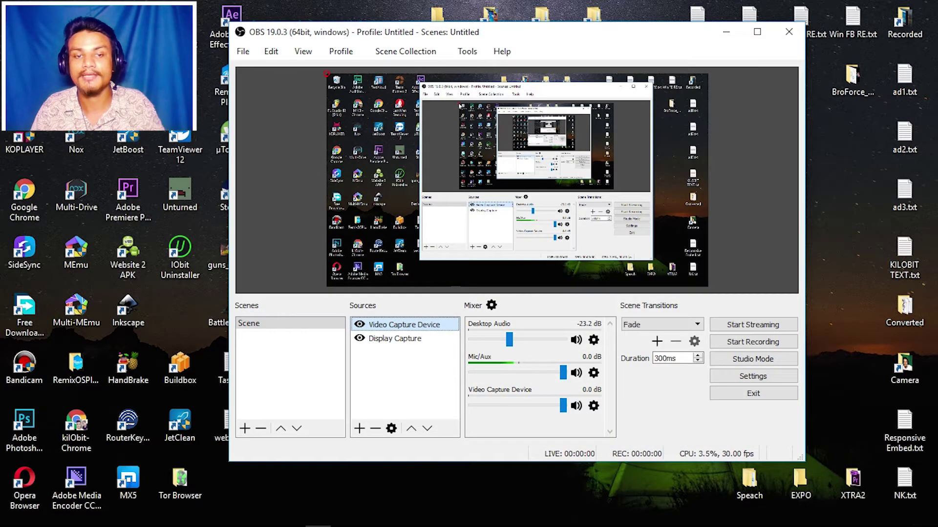
{"action": "left_click", "coordinate": [359, 429]}
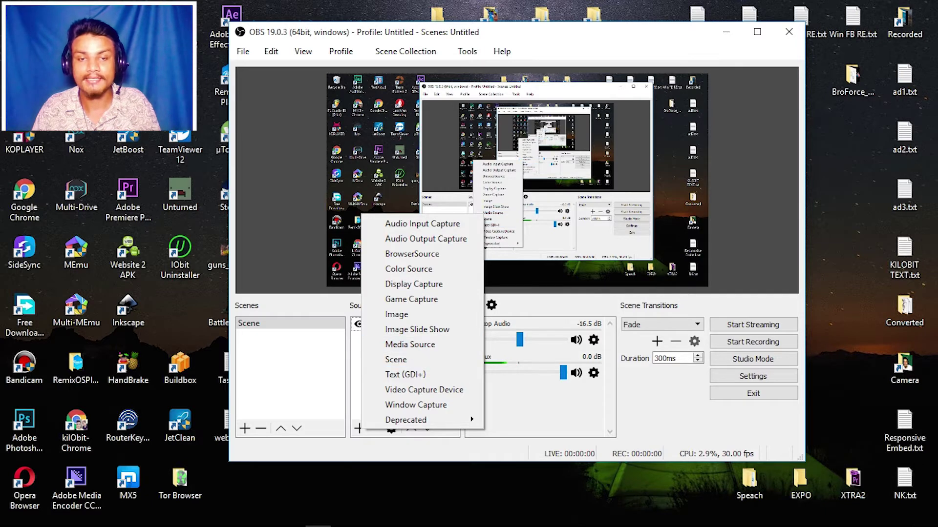
Set Desktop Audio to -11.2 dB, select Display Capture, and reopen the source list.
{"action": "left_click", "coordinate": [356, 387]}
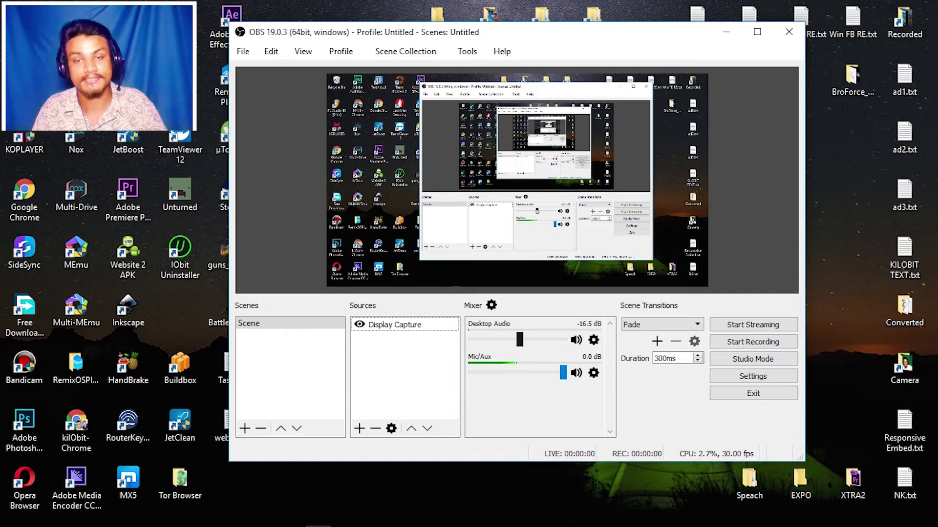
{"action": "mouse_move", "coordinate": [519, 339]}
{"action": "left_mouse_down"}
{"action": "mouse_move", "coordinate": [564, 339]}
{"action": "mouse_move", "coordinate": [486, 339]}
{"action": "mouse_move", "coordinate": [530, 340]}
{"action": "left_mouse_up"}
{"action": "left_click", "coordinate": [410, 364]}
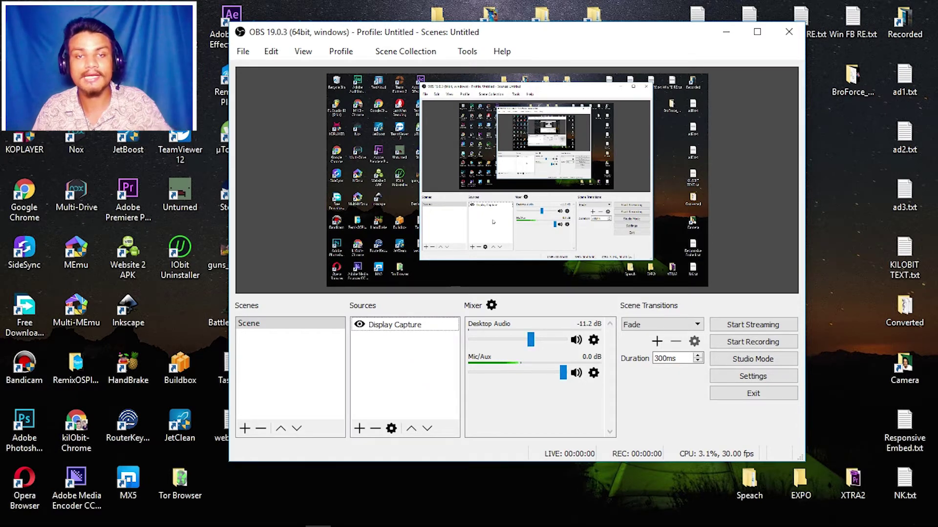
{"action": "left_click", "coordinate": [359, 428]}
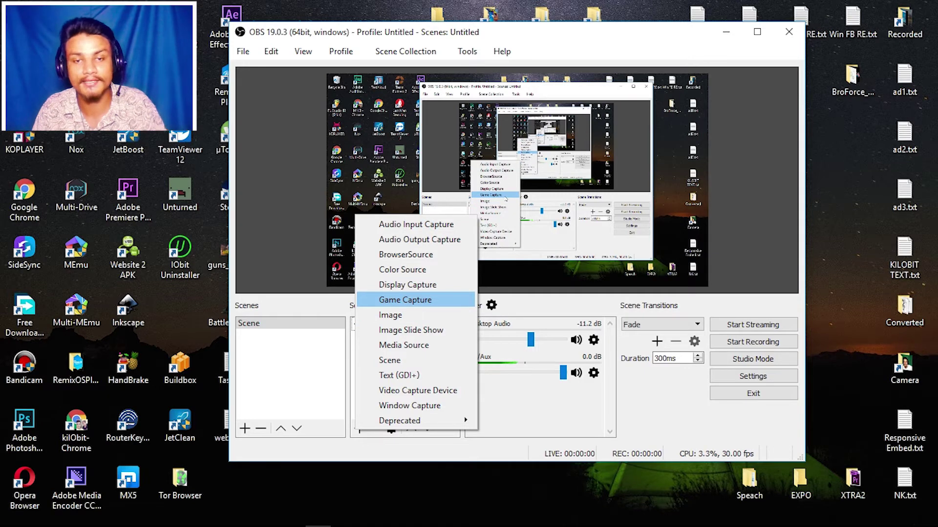
{"action": "left_click", "coordinate": [434, 300]}
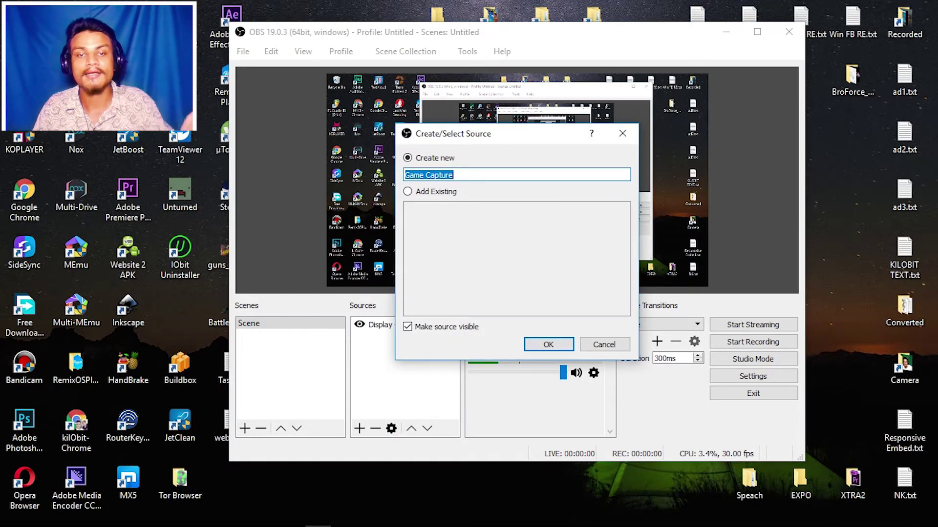
{"action": "left_click", "coordinate": [548, 344]}
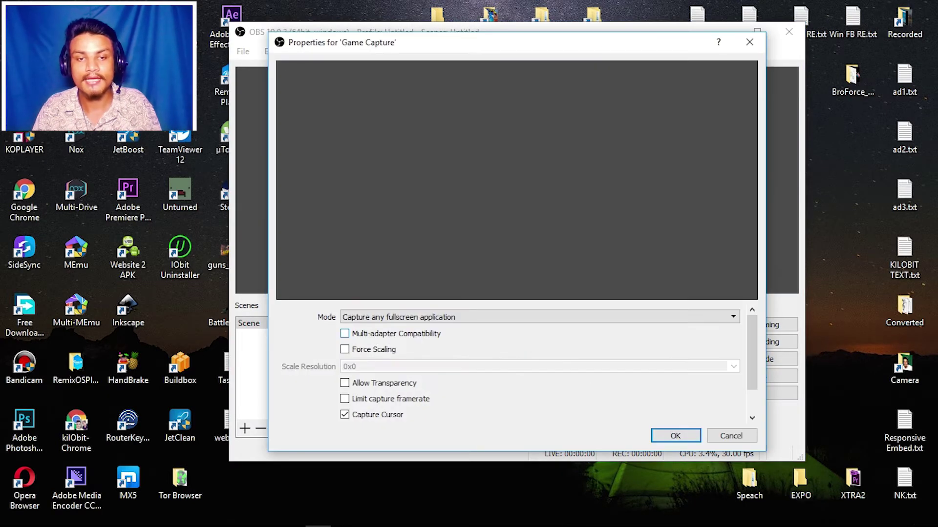
{"action": "left_click", "coordinate": [389, 316]}
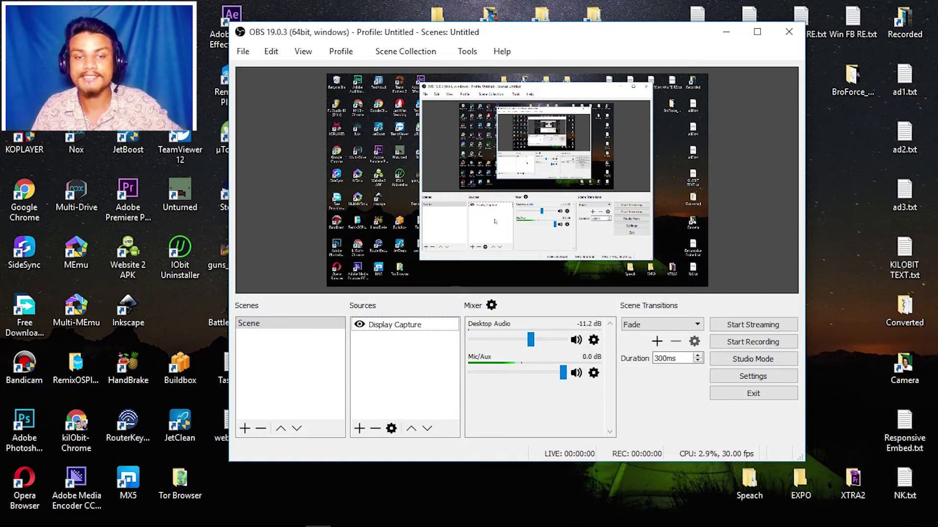
{"action": "left_click", "coordinate": [360, 428]}
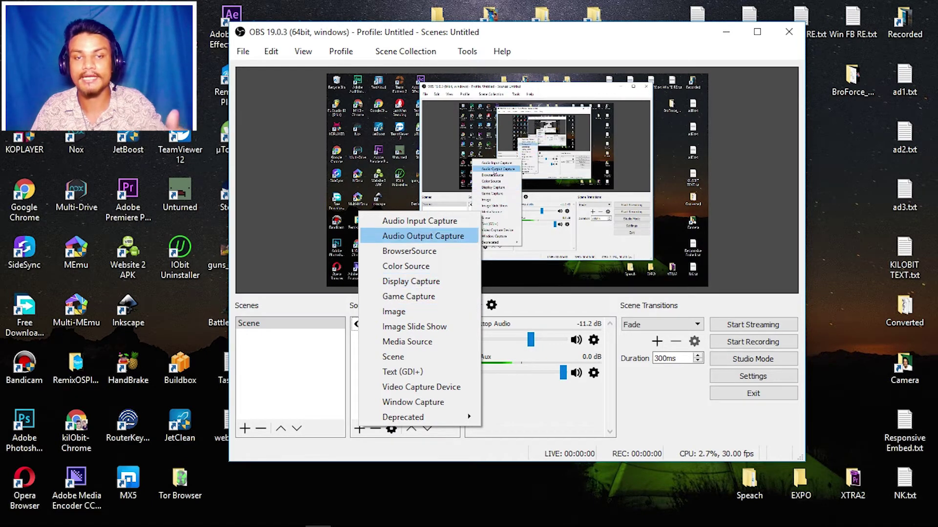
{"action": "left_click", "coordinate": [345, 365]}
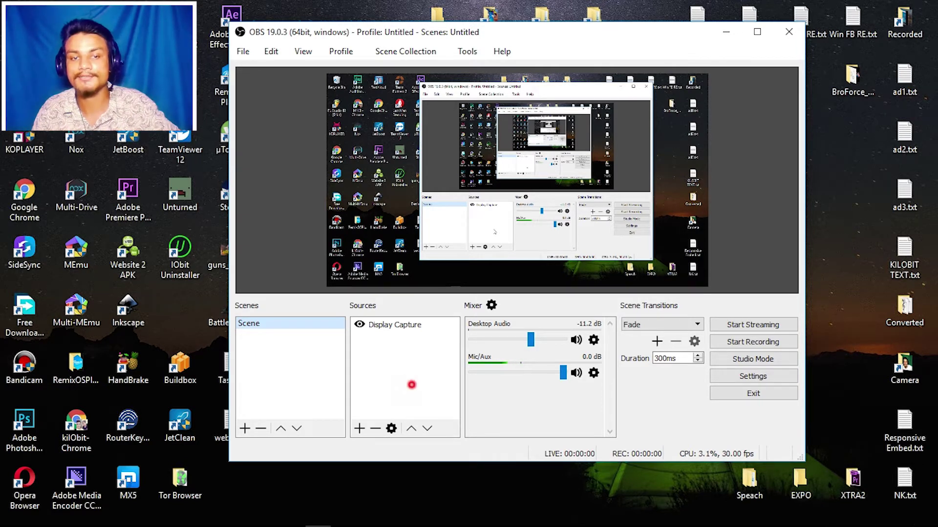
{"action": "left_click", "coordinate": [412, 385]}
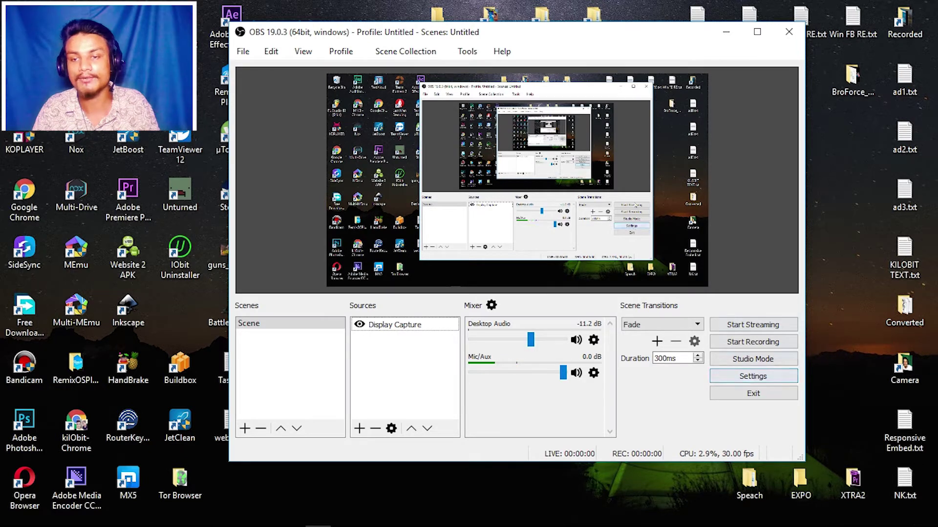
{"action": "left_click", "coordinate": [752, 377]}
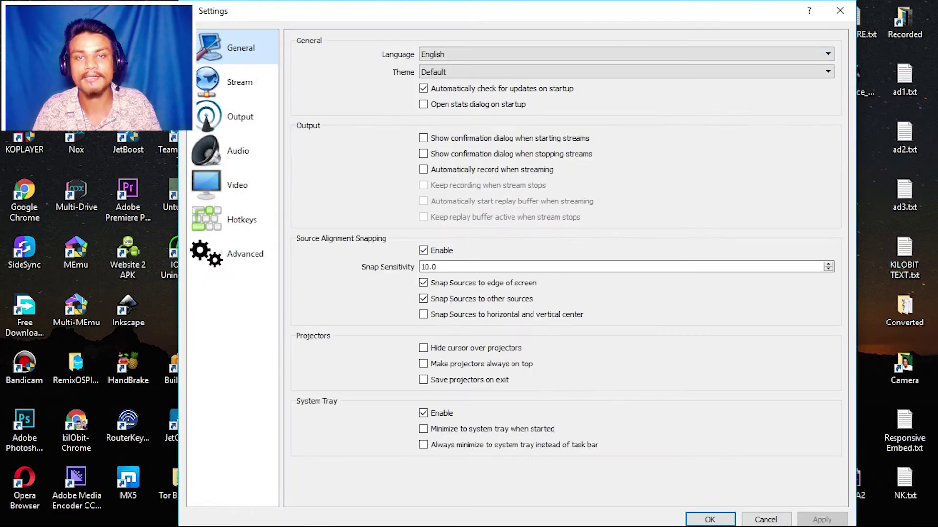
In Settings, keep the language English and view the Stream page's rtmp://a.rtmp.youtube.com/live2 server.
{"action": "left_click", "coordinate": [522, 13]}
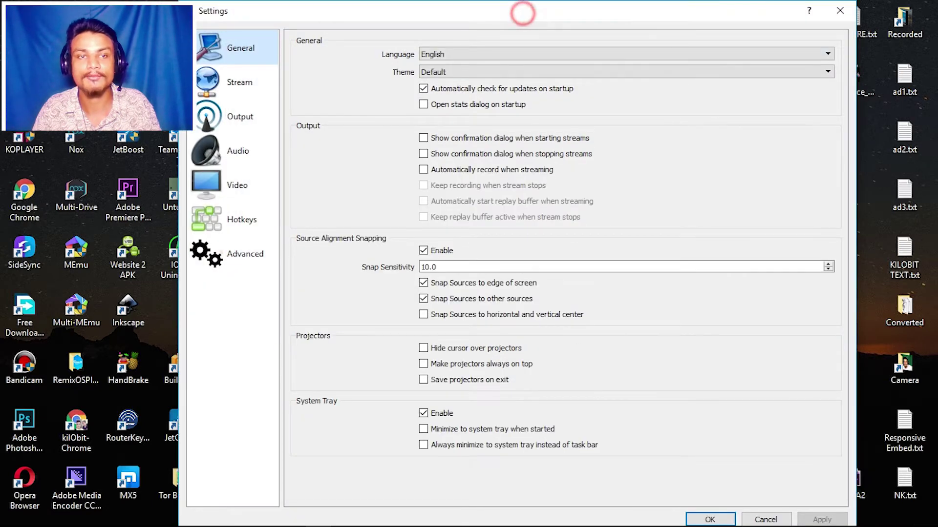
{"action": "left_click_drag", "start_coordinate": [523, 14], "coordinate": [522, 13]}
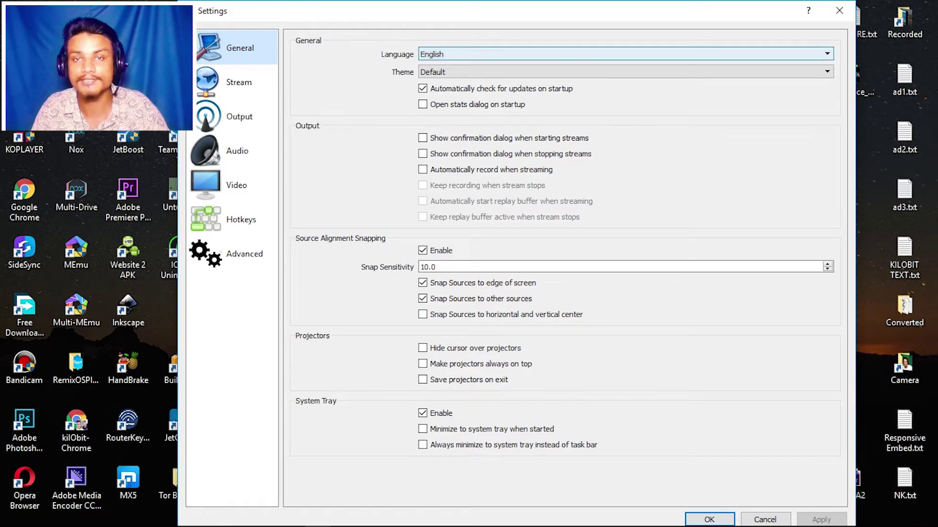
{"action": "left_click", "coordinate": [575, 57]}
{"action": "left_click", "coordinate": [635, 57]}
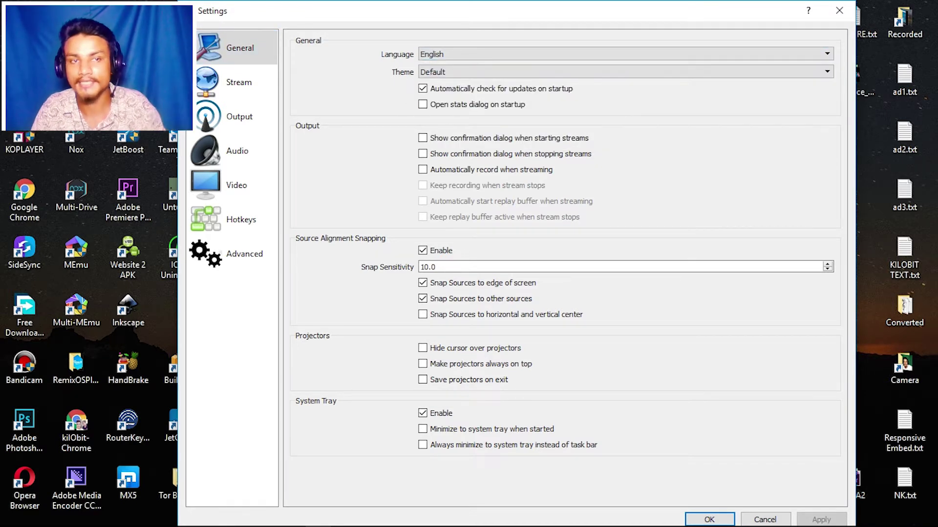
{"action": "left_click", "coordinate": [235, 84]}
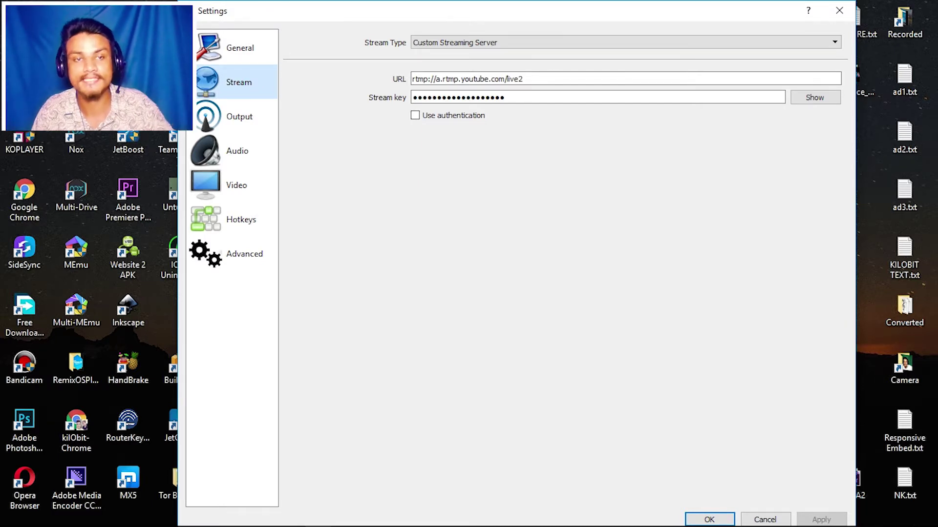
Set the Output Mode to Simple and select the 1000 video bitrate value.
{"action": "left_click", "coordinate": [247, 120]}
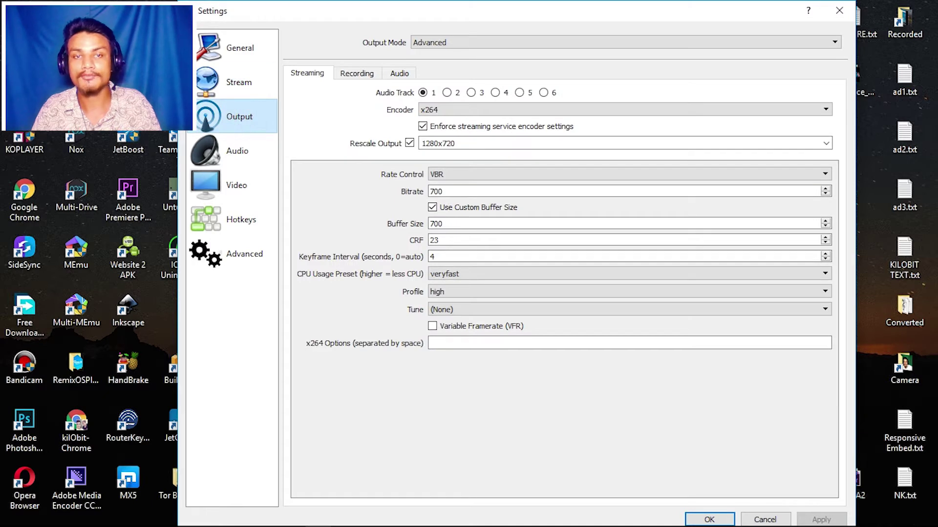
{"action": "left_click", "coordinate": [456, 43]}
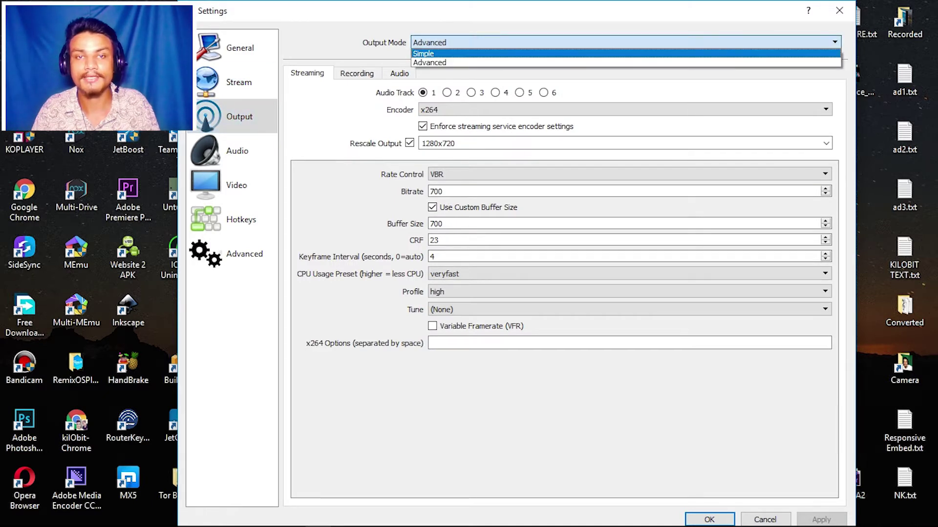
{"action": "left_click", "coordinate": [455, 53]}
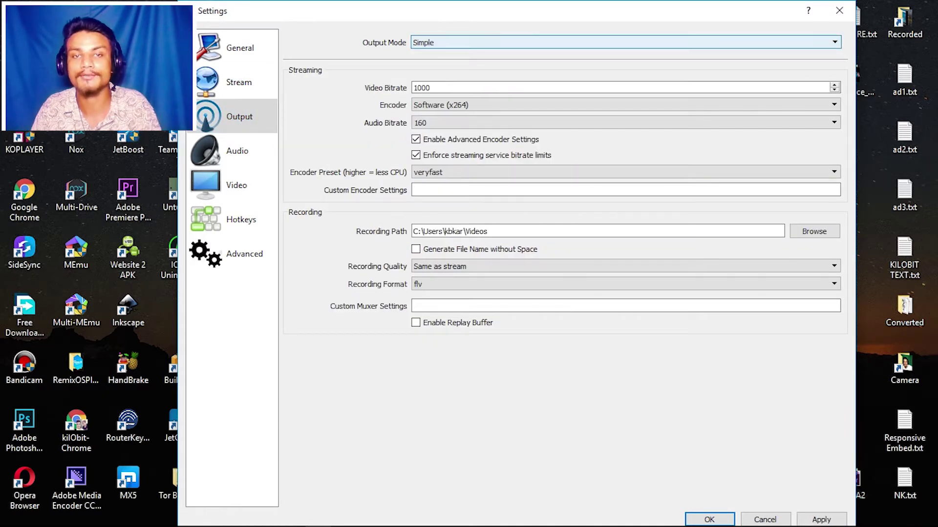
{"action": "left_click", "coordinate": [462, 42]}
{"action": "left_click", "coordinate": [457, 61]}
{"action": "left_click", "coordinate": [450, 42]}
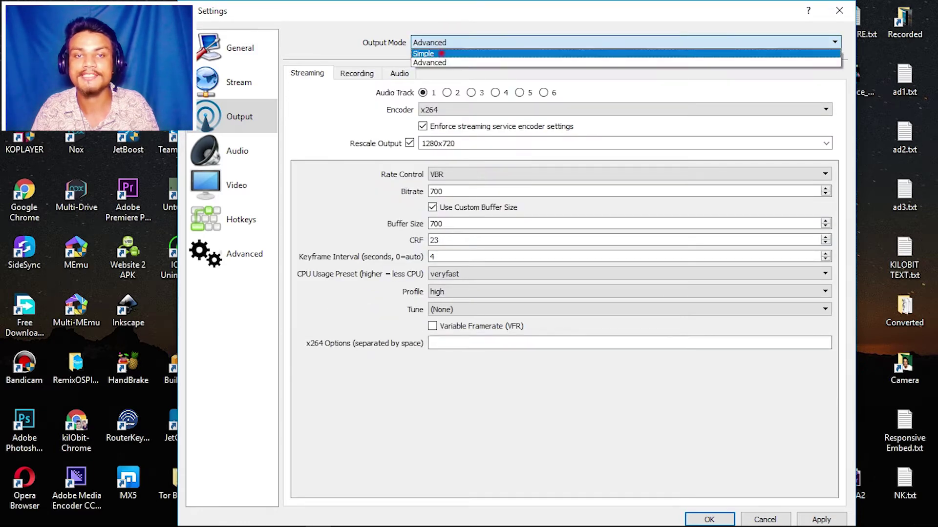
{"action": "left_click", "coordinate": [441, 53]}
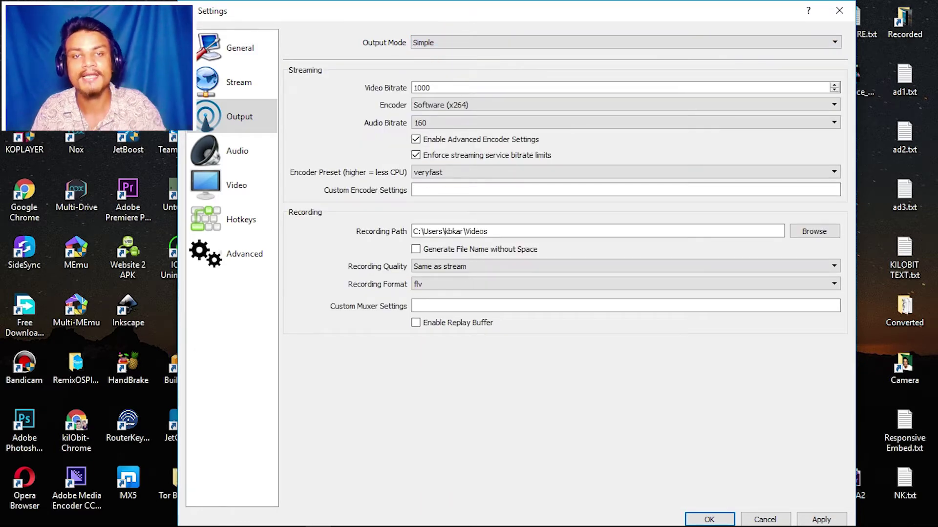
{"action": "left_click", "coordinate": [430, 87]}
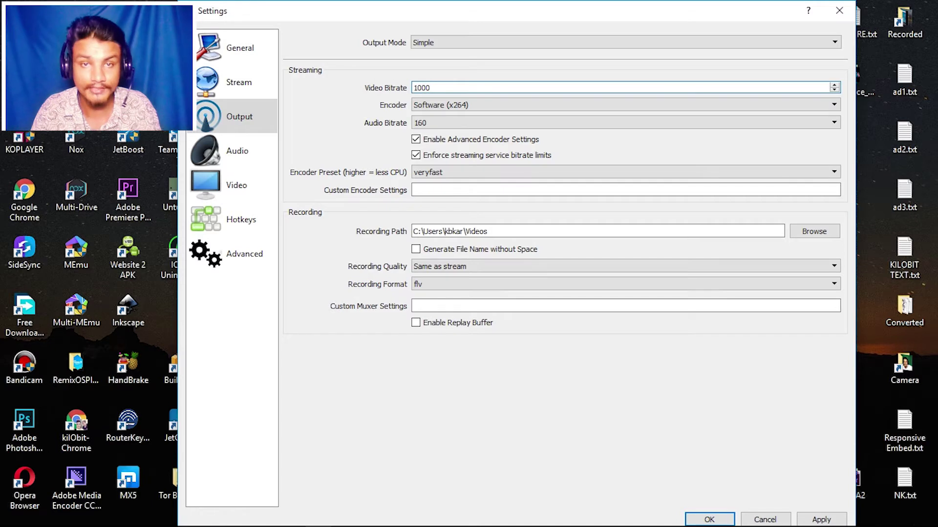
{"action": "double_click", "coordinate": [433, 87]}
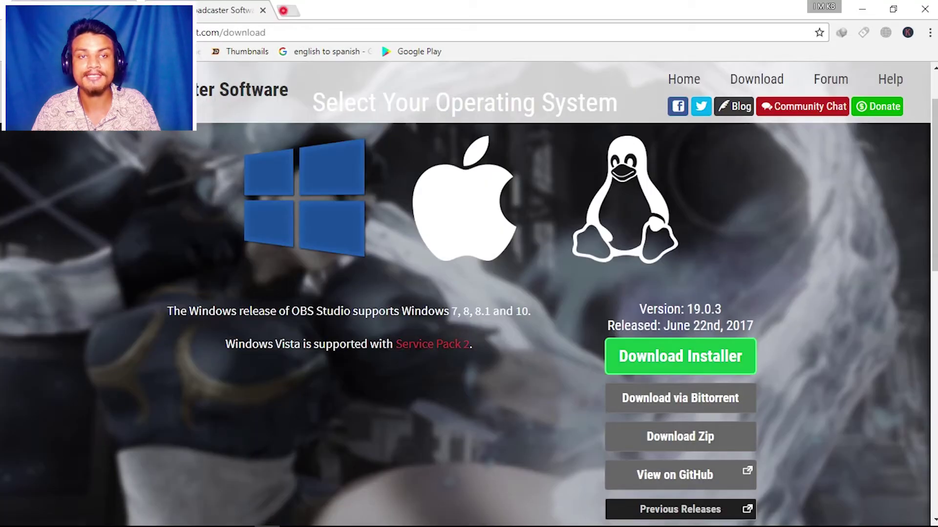
Search 'testspeed' in a new Chrome tab and open the Speedtest.net by Ookla result.
{"action": "key", "text": "ctrl+t"}
{"action": "left_click", "coordinate": [263, 10]}
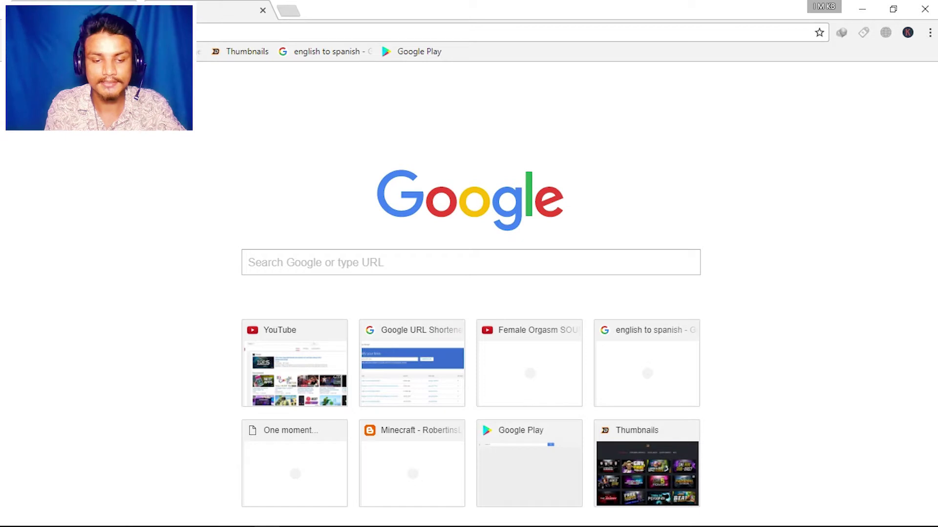
{"action": "type", "text": "s"}
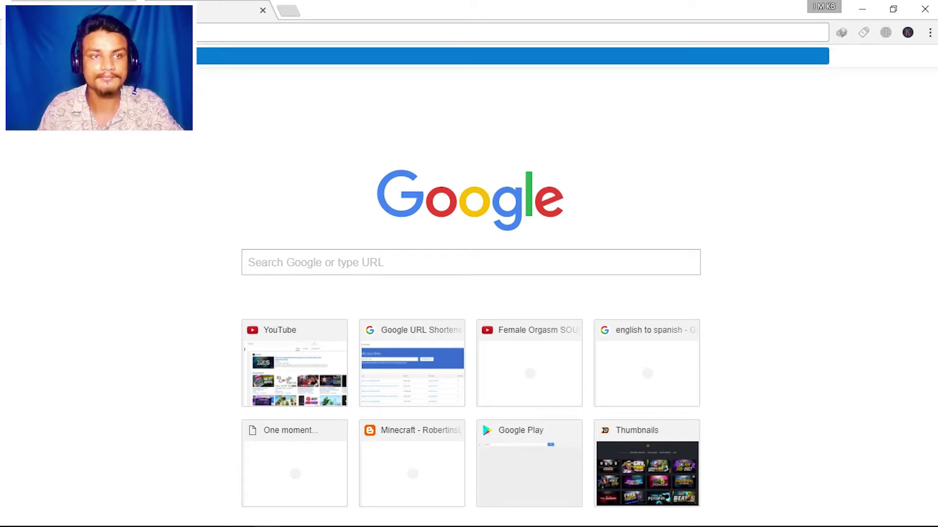
{"action": "key", "text": "Return"}
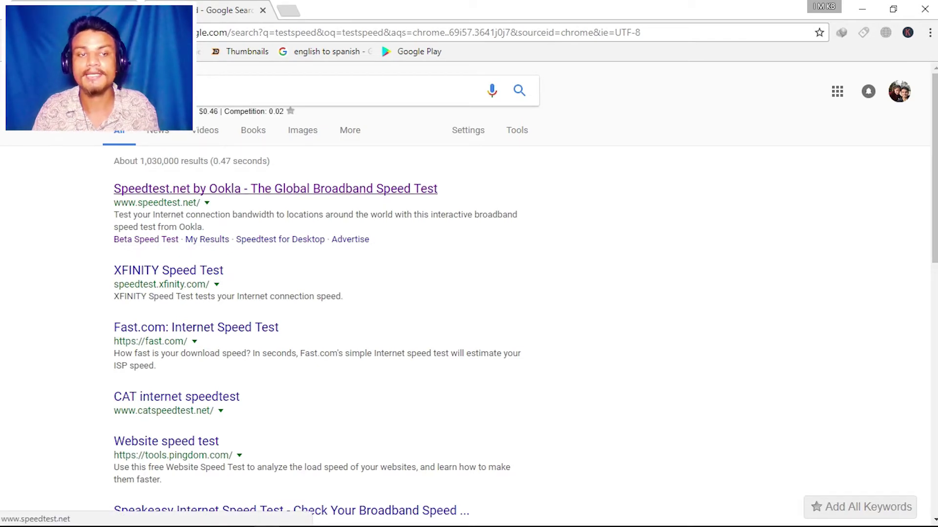
{"action": "left_click", "coordinate": [232, 190]}
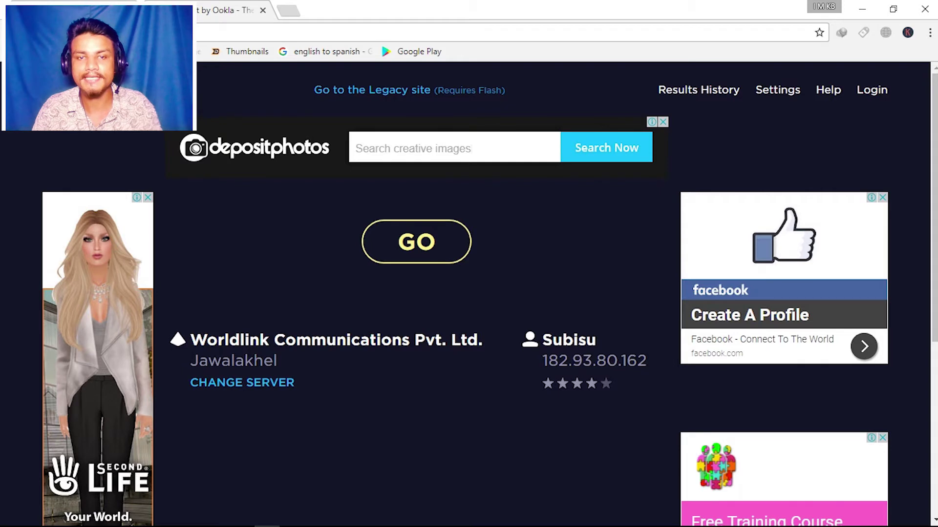
Run the speed test (10 ms ping, 3.06 Mbps down, 2.27 Mbps up), then return to OBS Settings.
{"action": "left_click", "coordinate": [416, 242]}
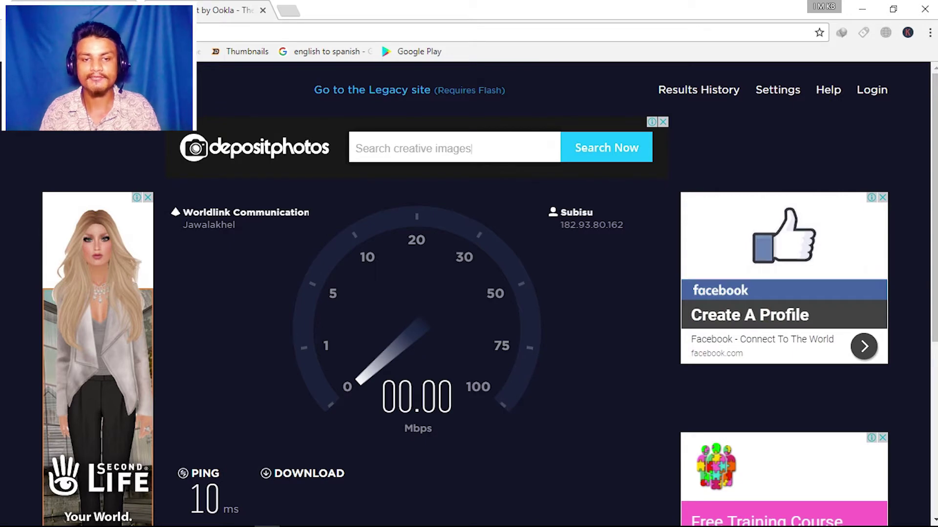
{"action": "scroll", "coordinate": [416, 293], "scroll_direction": "down", "scroll_amount": 3}
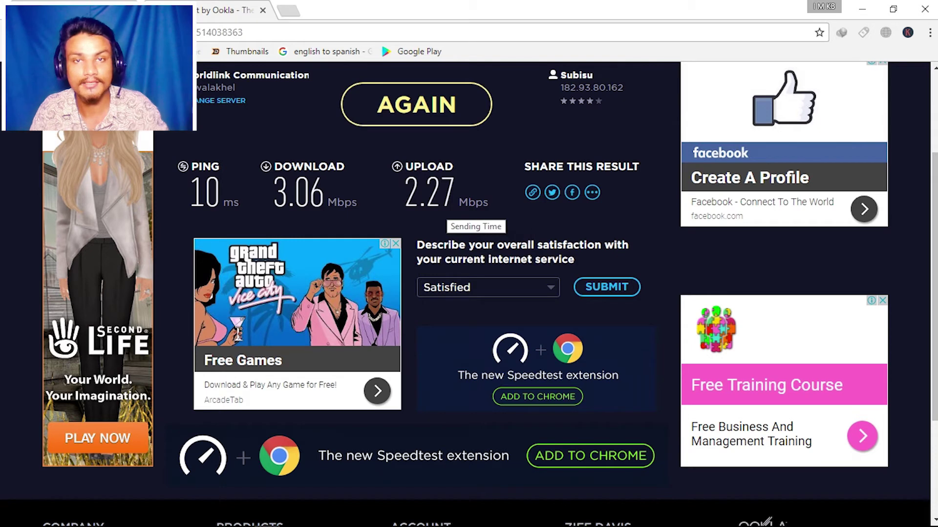
{"action": "left_click_drag", "start_coordinate": [403, 195], "coordinate": [456, 196]}
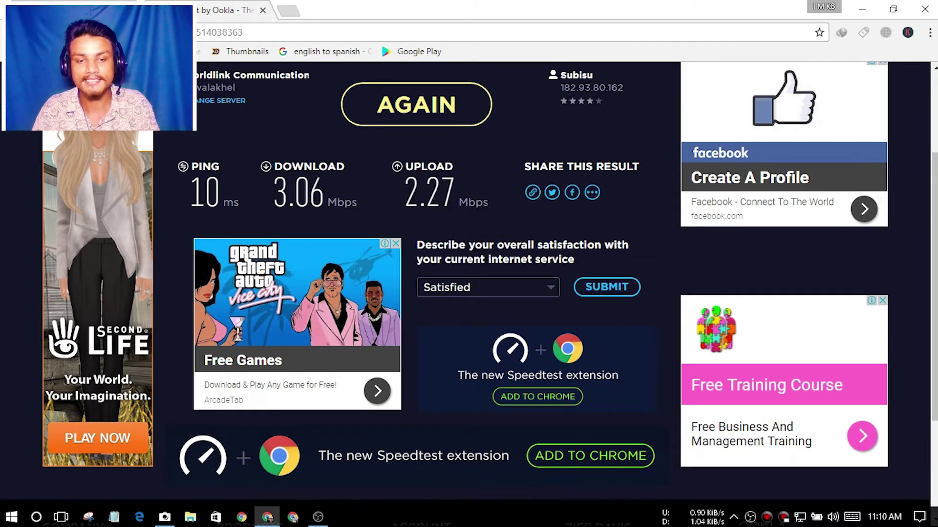
{"action": "left_click", "coordinate": [318, 517]}
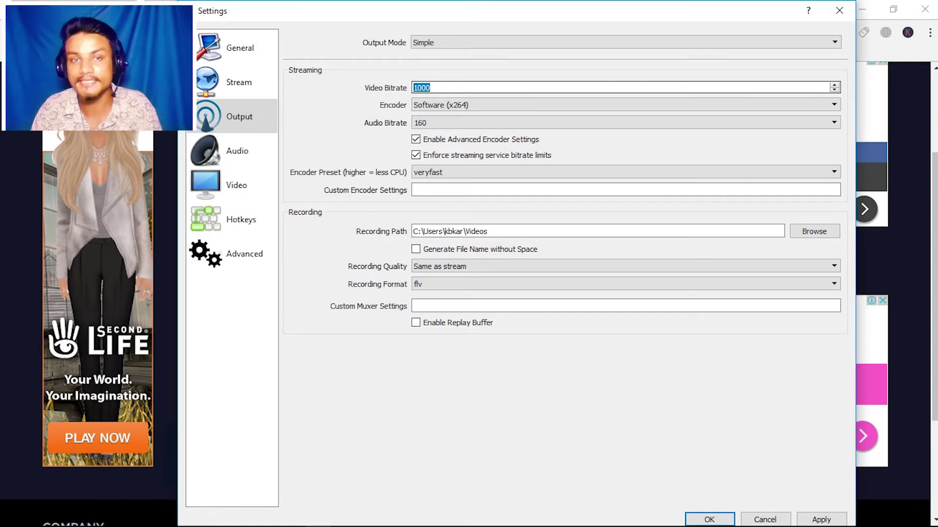
Replace the 1000 video bitrate with 700 in the Simple output settings.
{"action": "left_click", "coordinate": [439, 88]}
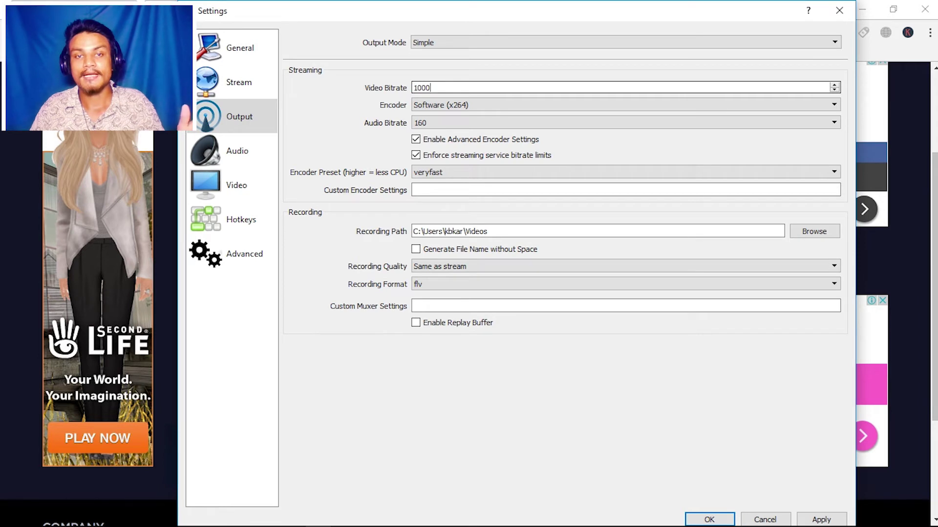
{"action": "left_click", "coordinate": [416, 88]}
{"action": "left_click", "coordinate": [444, 88]}
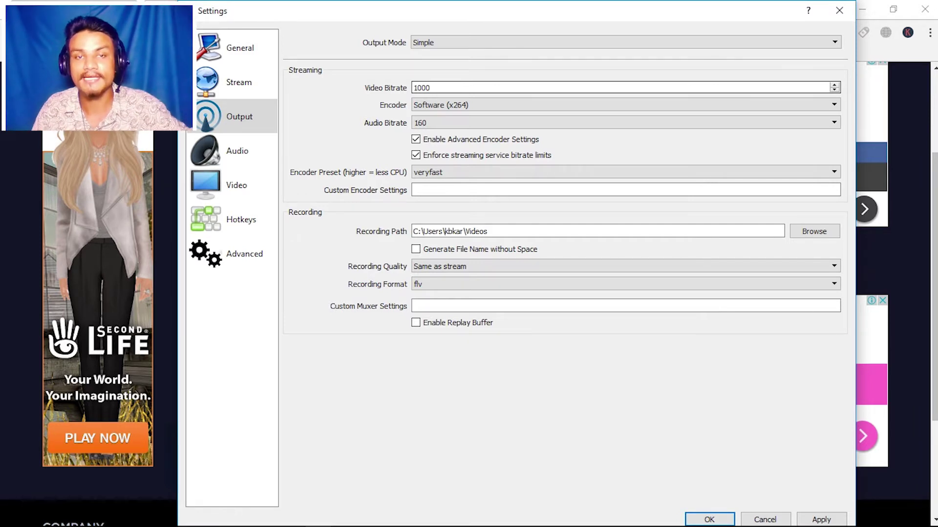
{"action": "double_click", "coordinate": [423, 88]}
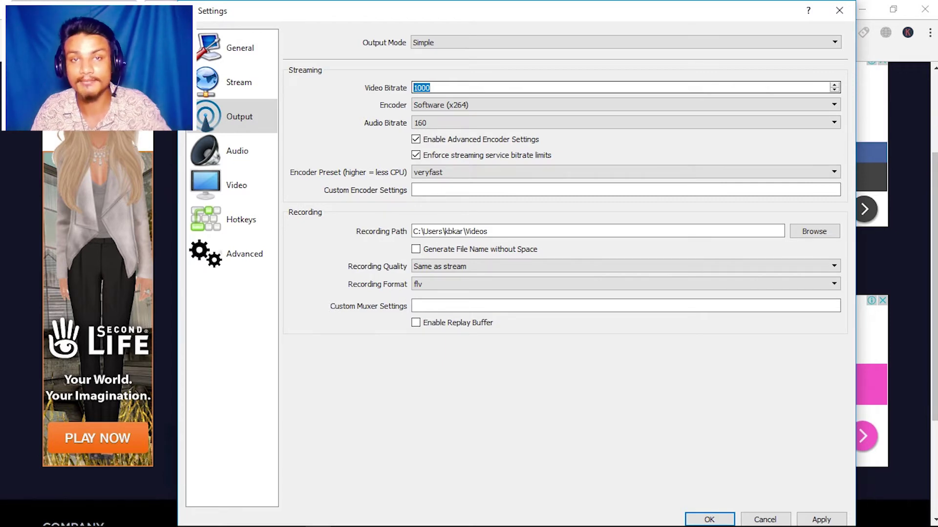
{"action": "left_click", "coordinate": [446, 87]}
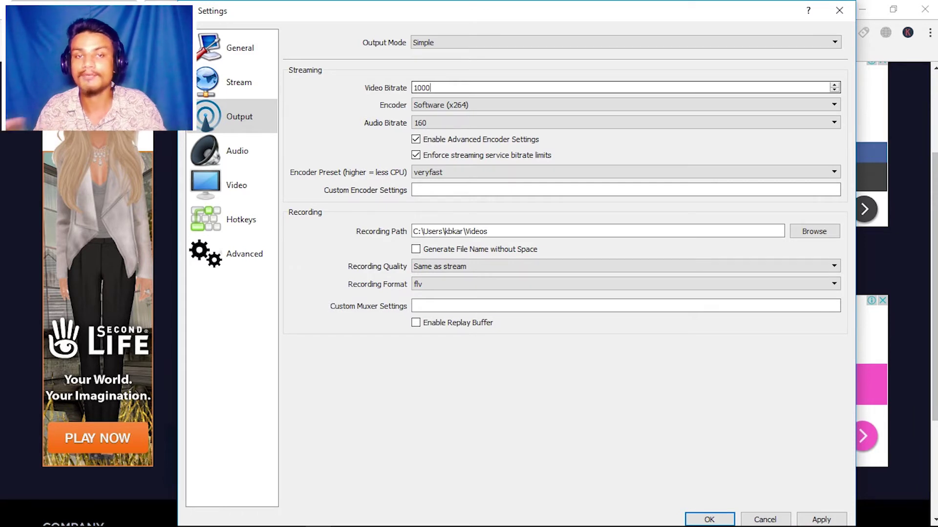
{"action": "double_click", "coordinate": [418, 87]}
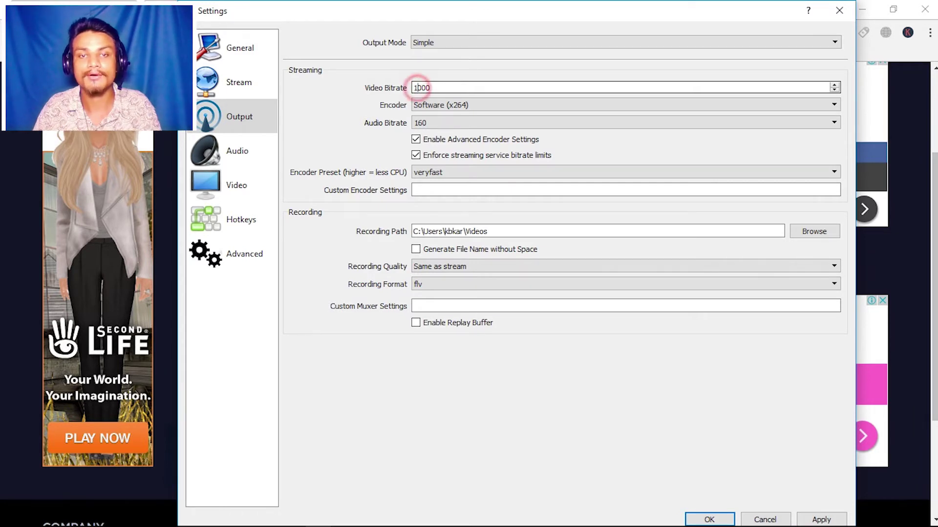
{"action": "type", "text": "700"}
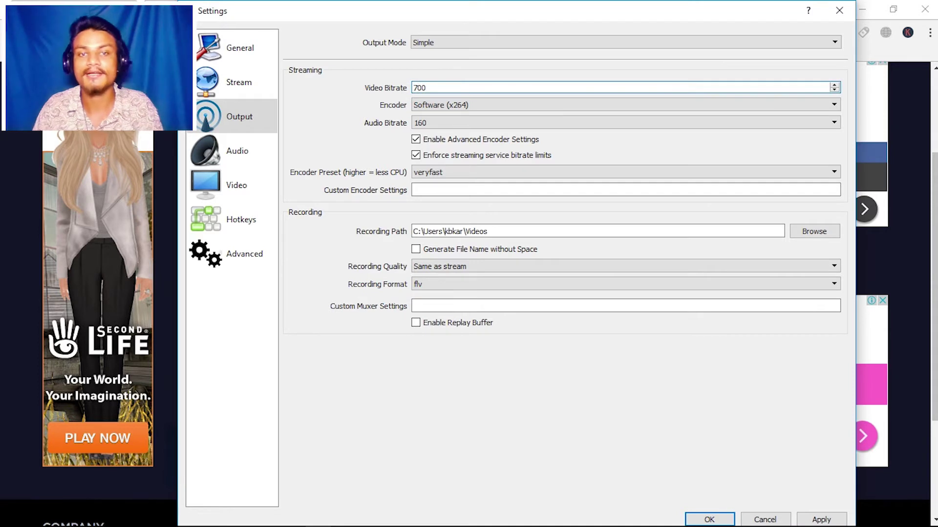
{"action": "left_click", "coordinate": [429, 86]}
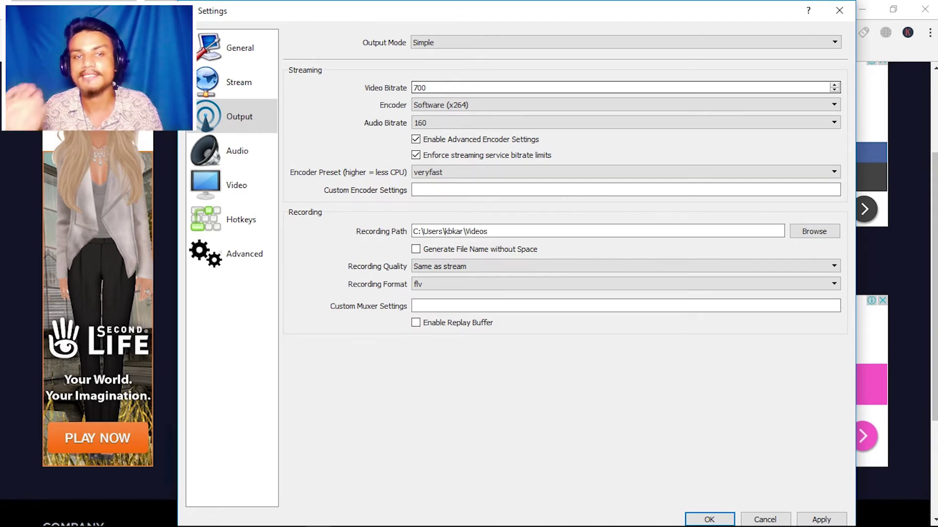
{"action": "key", "text": "alt+Tab"}
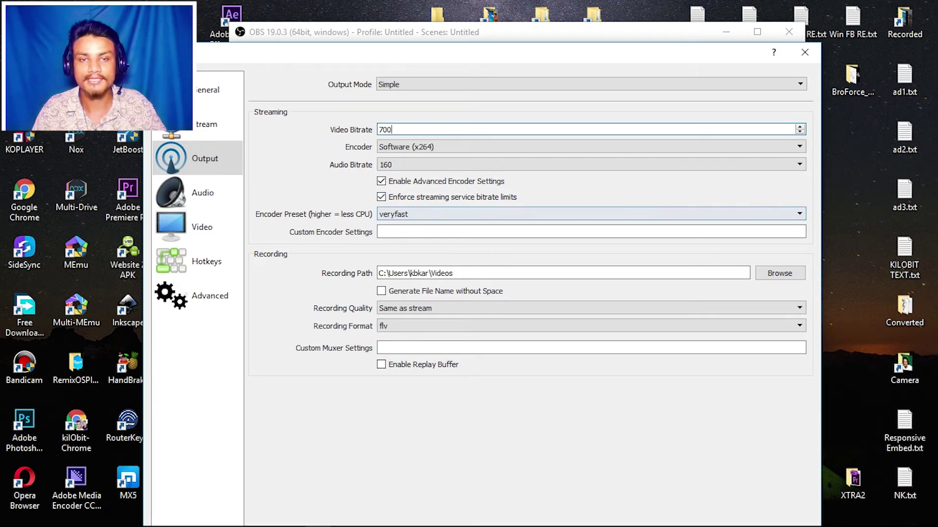
Keep the Software (x264) encoder and lower the audio bitrate from 160 to 128.
{"action": "left_click", "coordinate": [454, 146]}
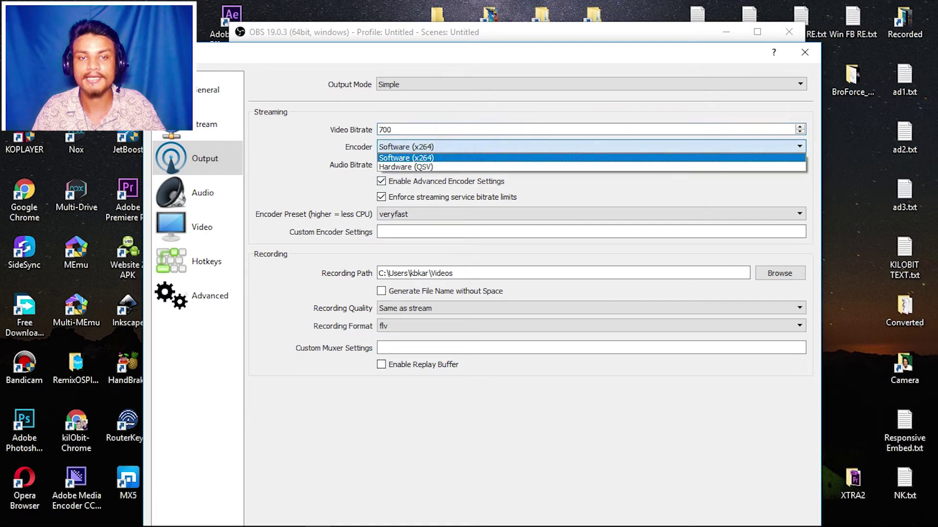
{"action": "left_click", "coordinate": [455, 146]}
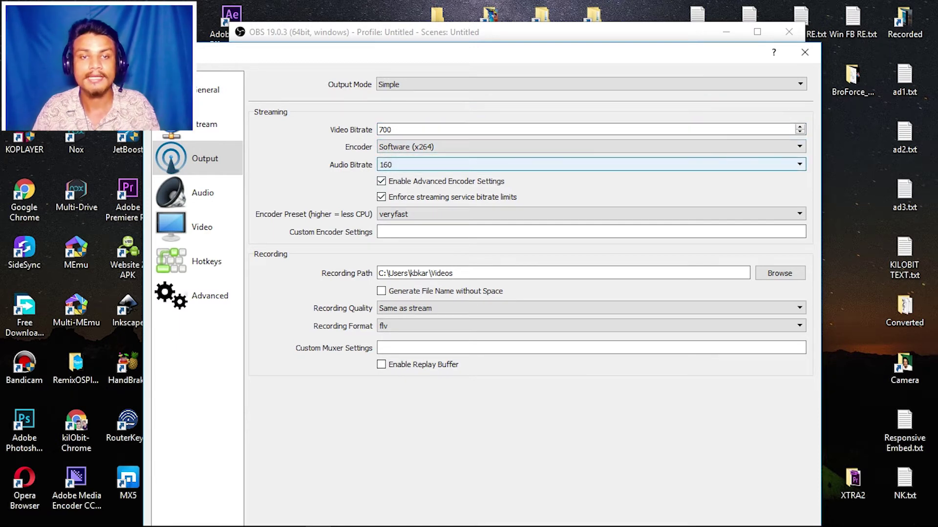
{"action": "left_click", "coordinate": [419, 168]}
{"action": "left_click", "coordinate": [419, 169]}
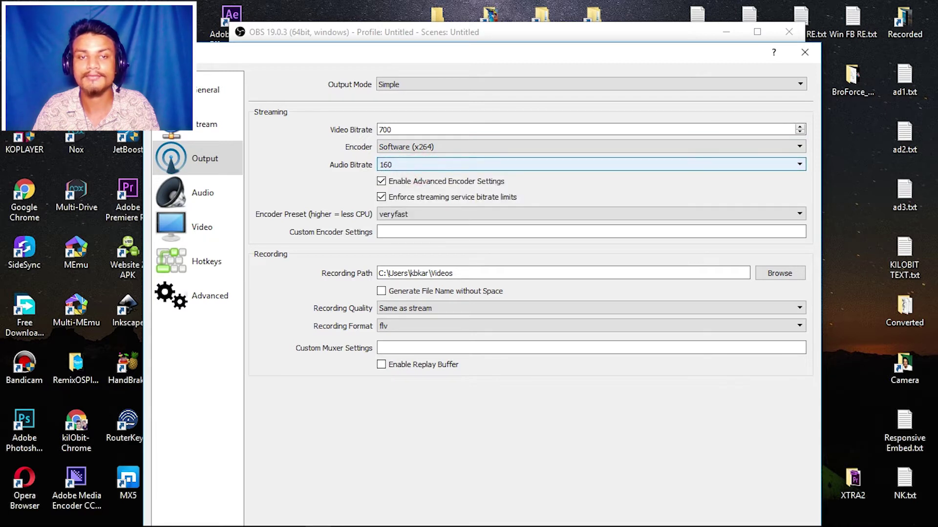
{"action": "left_click", "coordinate": [419, 166]}
{"action": "left_click", "coordinate": [388, 193]}
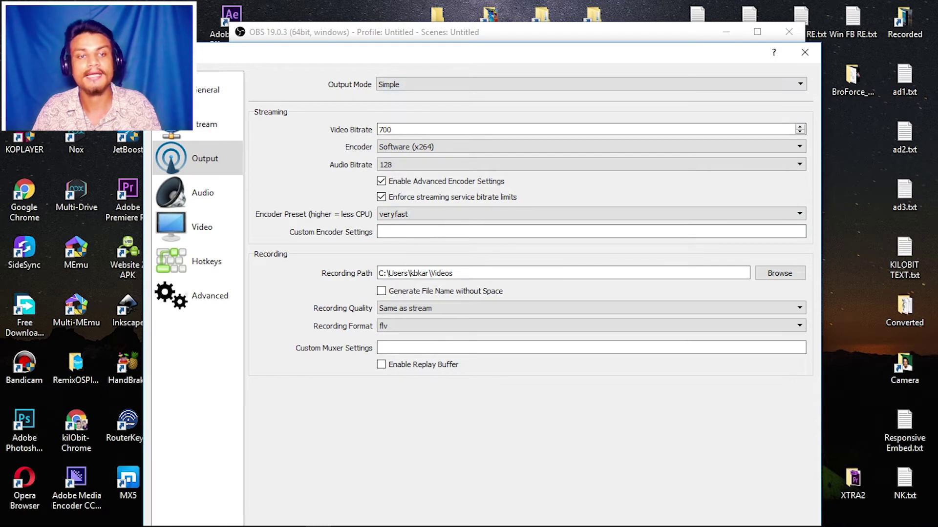
{"action": "left_click", "coordinate": [203, 193]}
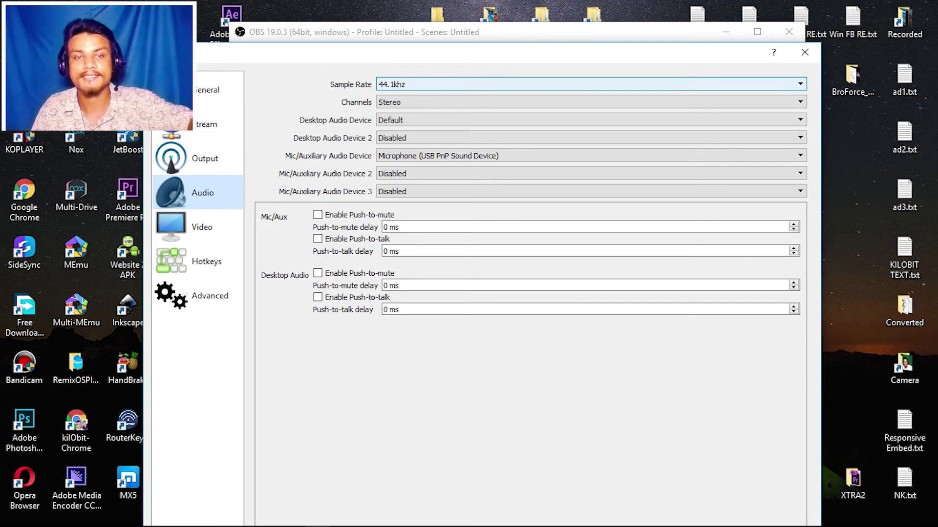
Leave USB PnP as the Mic/Auxiliary audio device.
{"action": "left_click", "coordinate": [464, 157]}
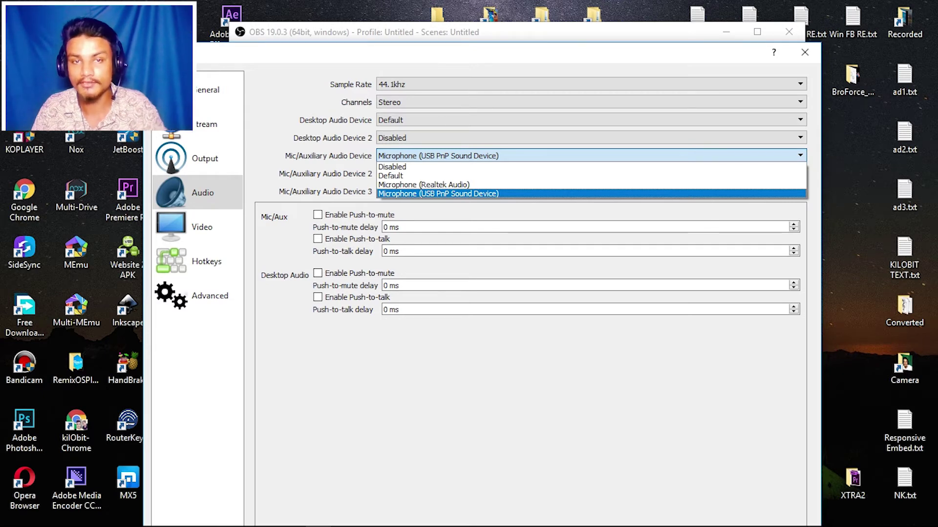
{"action": "left_click", "coordinate": [464, 157]}
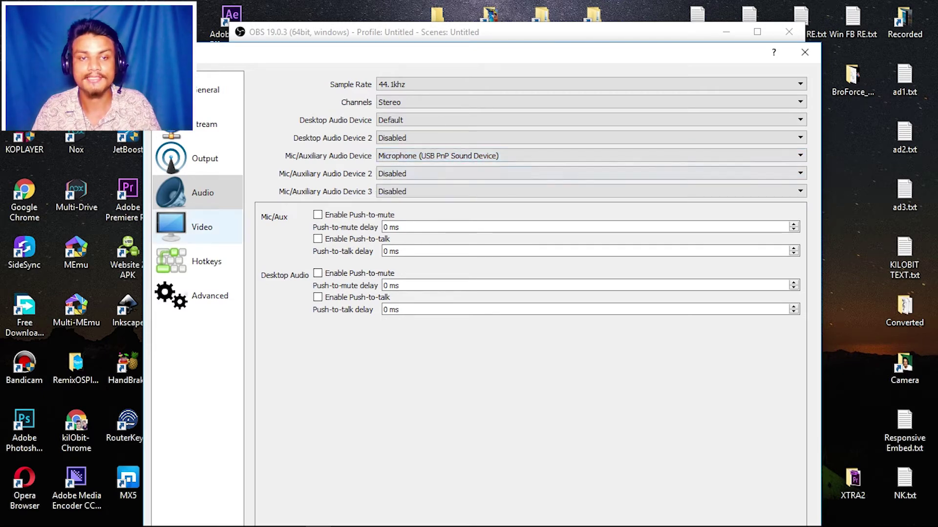
{"action": "left_click", "coordinate": [200, 227]}
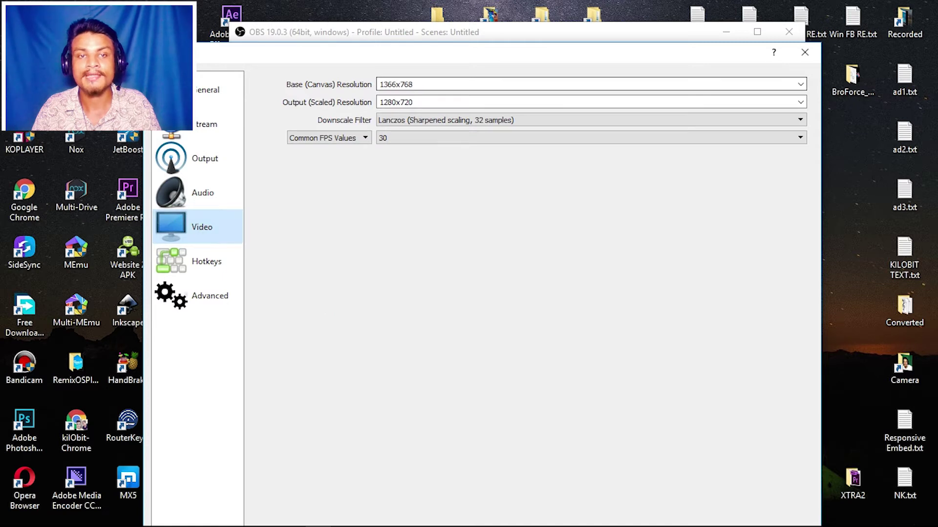
Check the 1366x768 base and 1280x720 output resolutions, leaving both unchanged.
{"action": "left_click", "coordinate": [414, 84]}
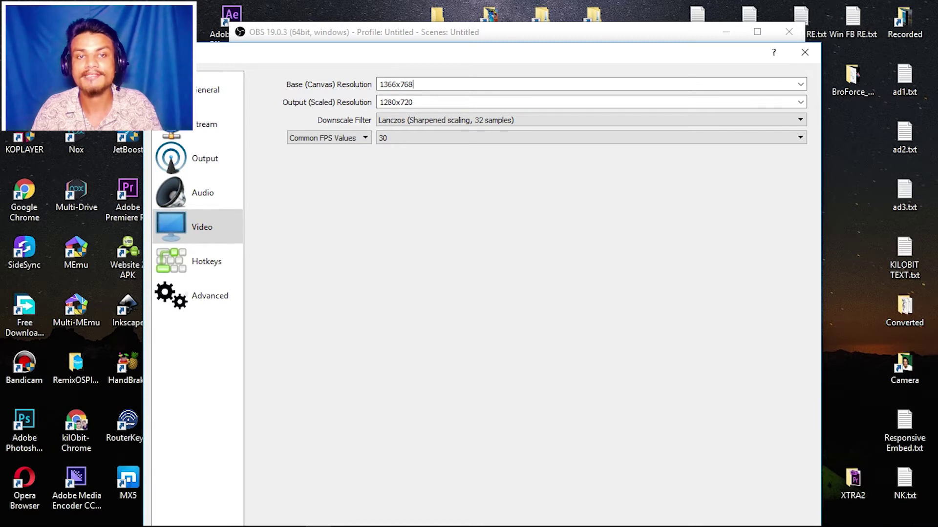
{"action": "double_click", "coordinate": [419, 84]}
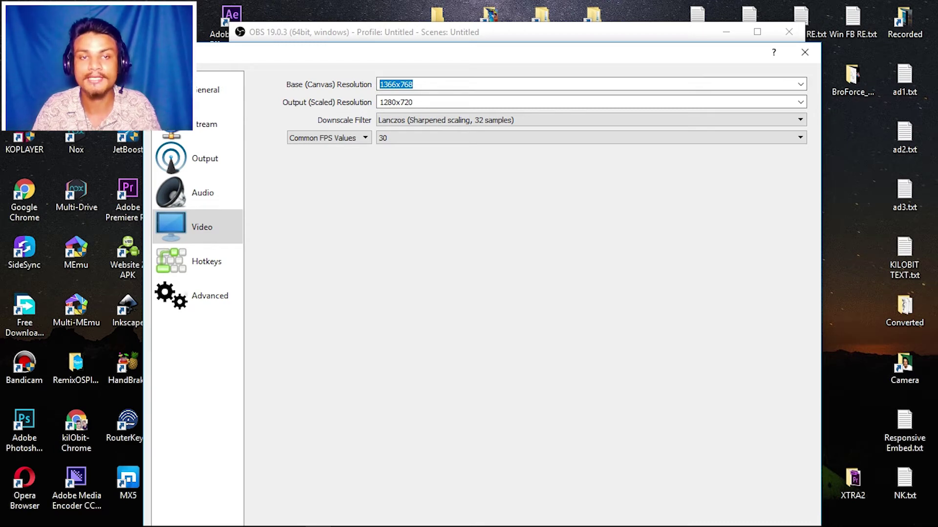
{"action": "left_click", "coordinate": [412, 102]}
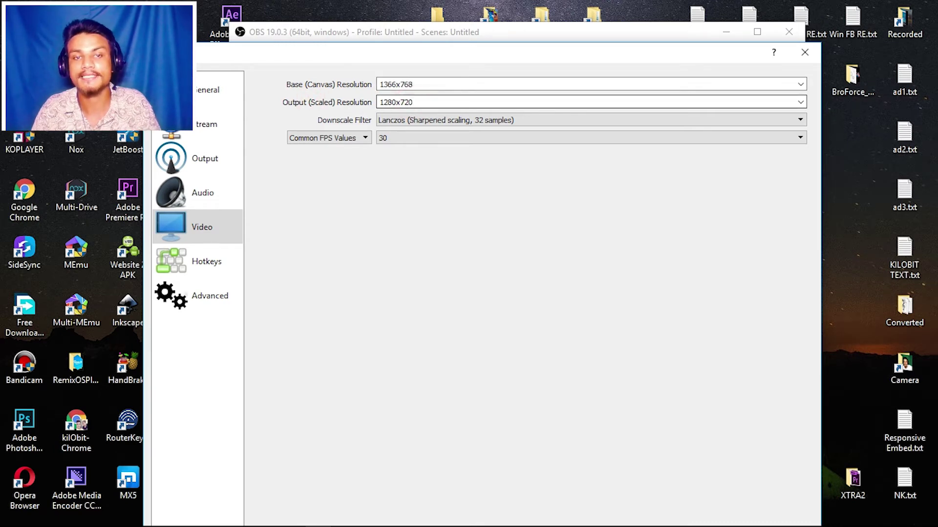
{"action": "left_click_drag", "start_coordinate": [413, 102], "coordinate": [380, 102]}
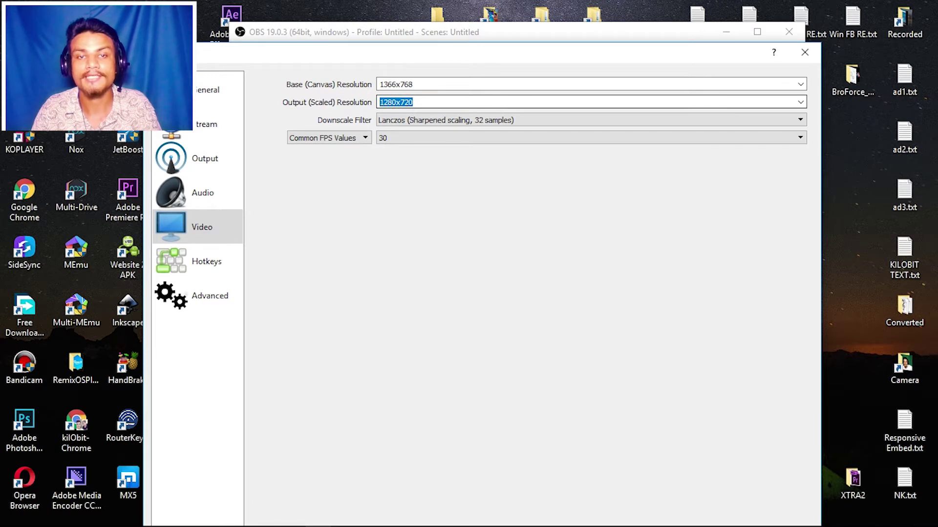
{"action": "left_click", "coordinate": [413, 103]}
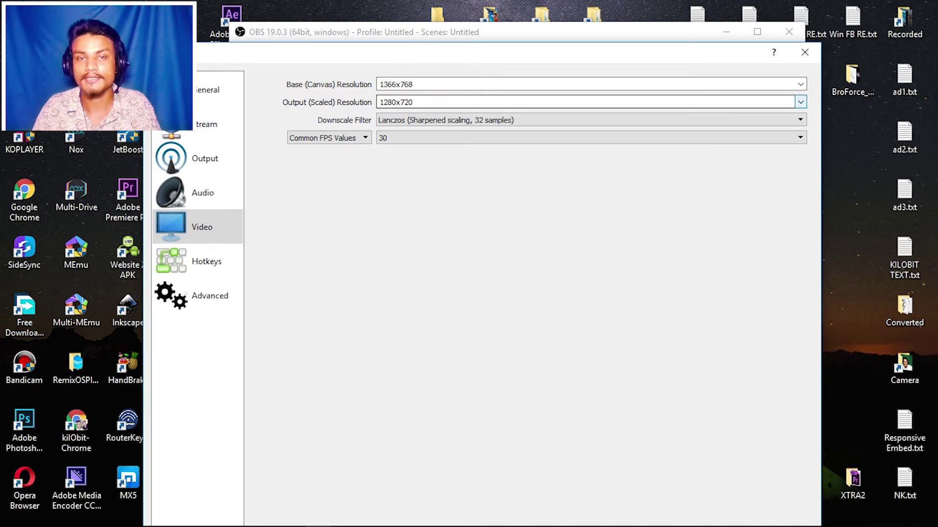
{"action": "left_click", "coordinate": [799, 102]}
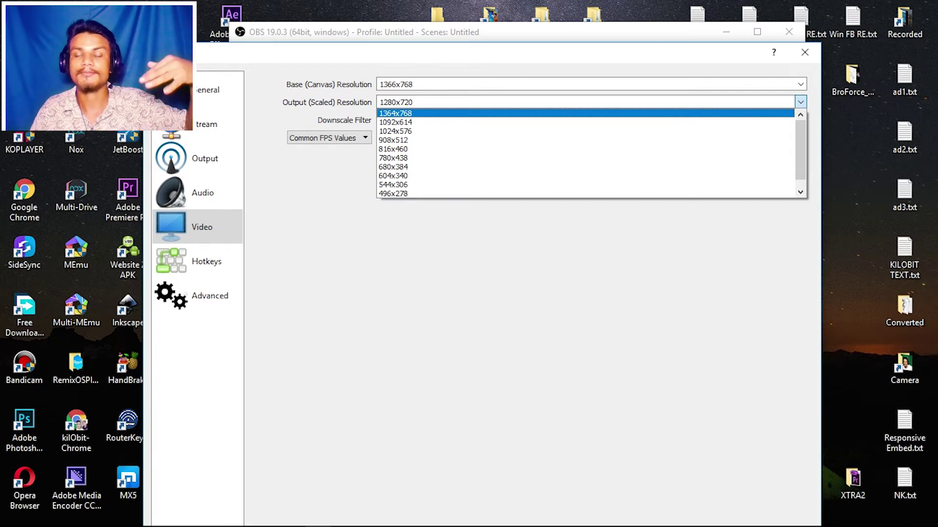
{"action": "key", "text": "Escape"}
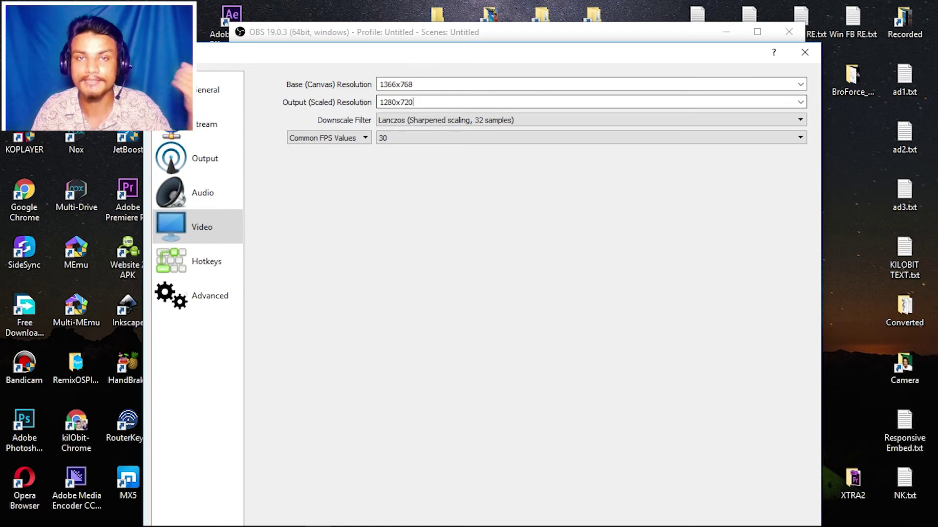
{"action": "left_click_drag", "start_coordinate": [467, 52], "coordinate": [502, 49]}
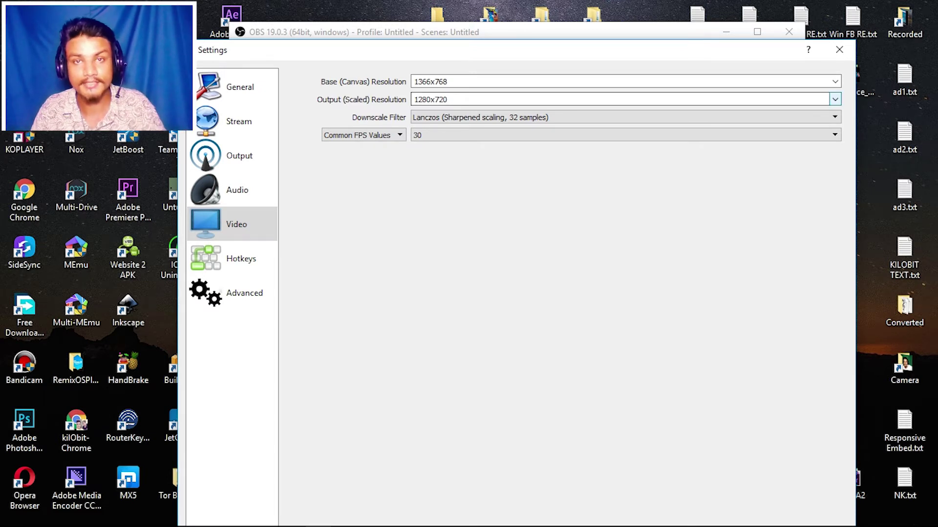
{"action": "left_click", "coordinate": [835, 100]}
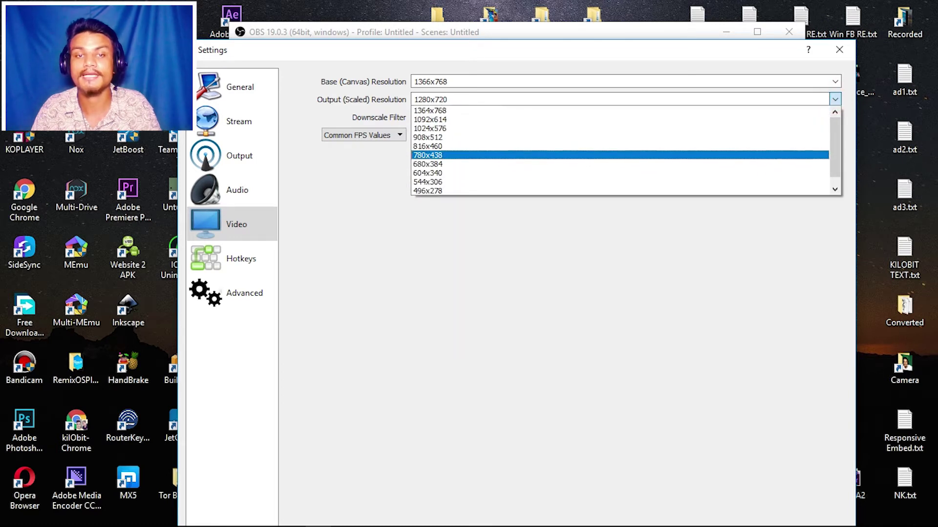
{"action": "left_click", "coordinate": [366, 189]}
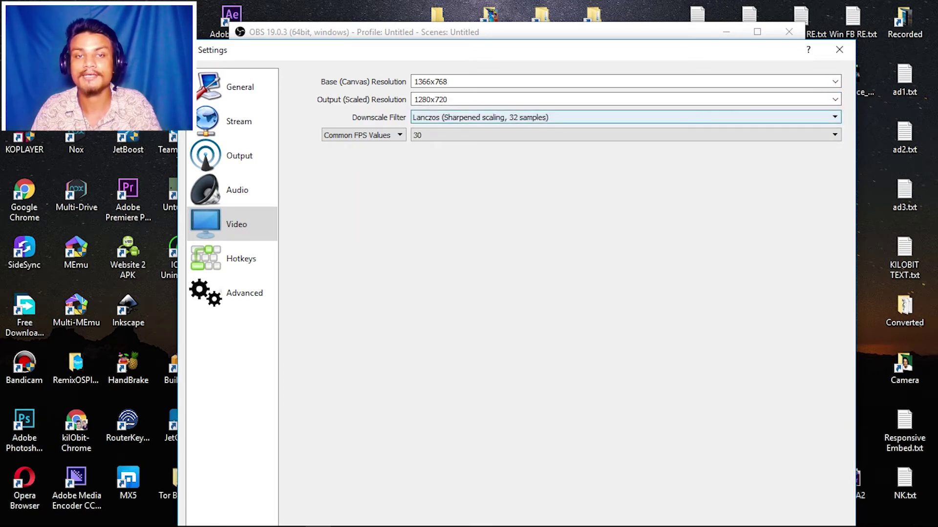
{"action": "double_click", "coordinate": [442, 99]}
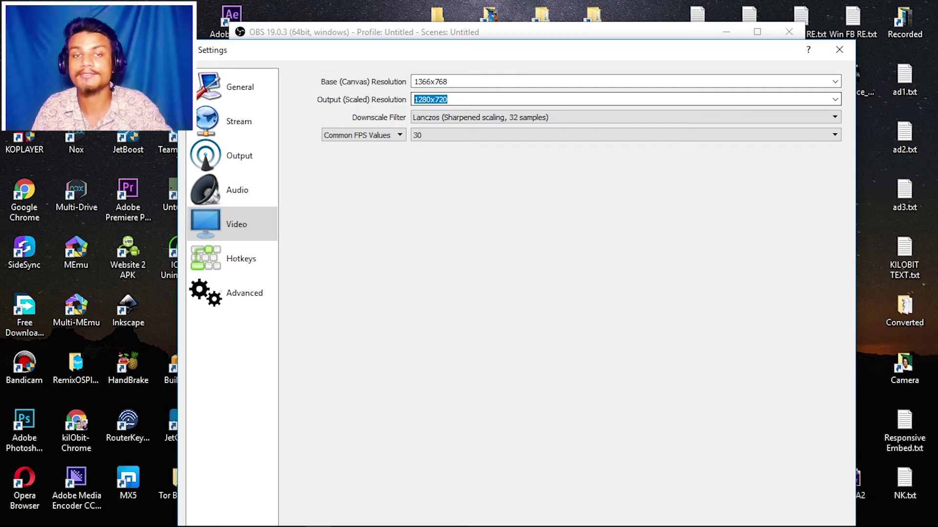
{"action": "left_click", "coordinate": [466, 173]}
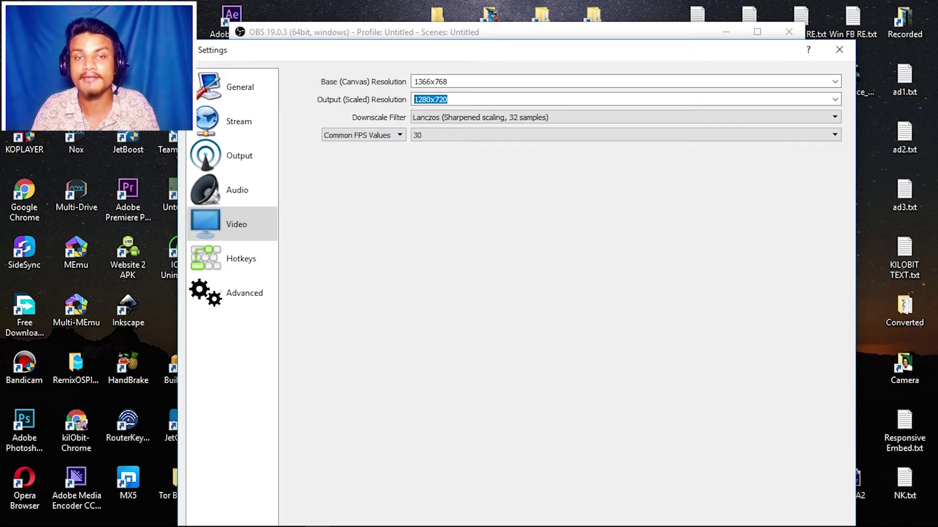
Keep Lanczos as the downscale filter and 30 FPS as the frame rate.
{"action": "left_click", "coordinate": [454, 117]}
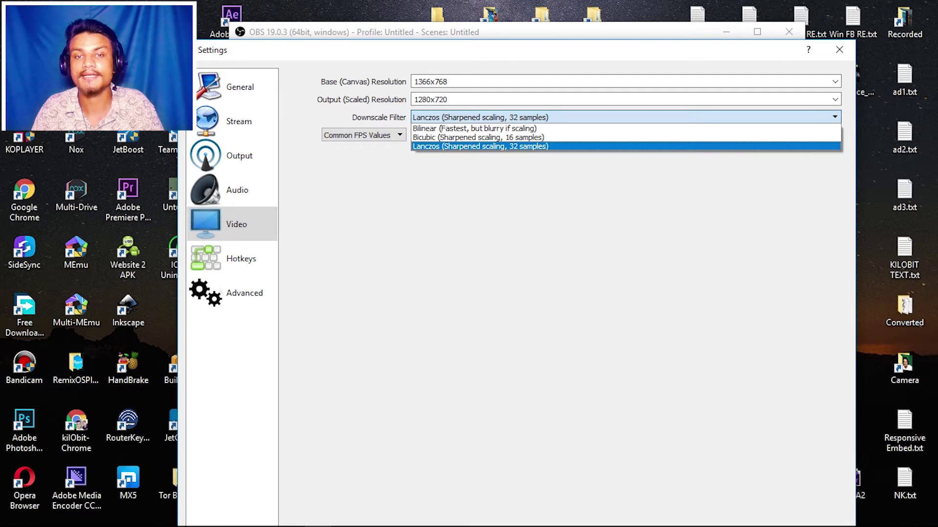
{"action": "left_click", "coordinate": [533, 147]}
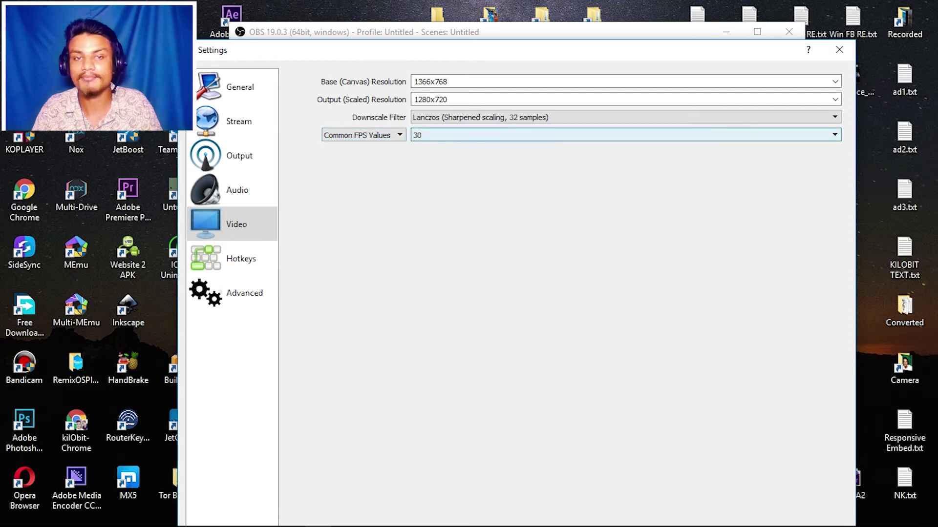
{"action": "left_click", "coordinate": [470, 135]}
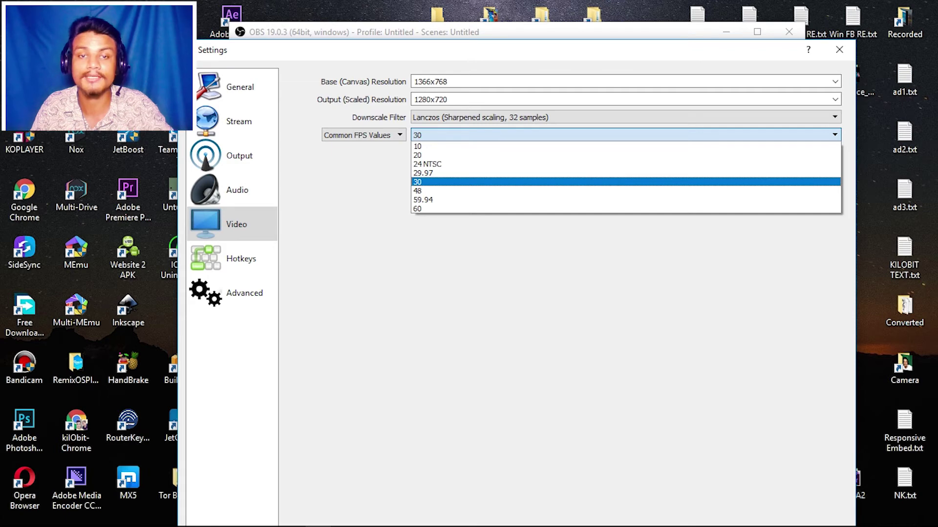
{"action": "left_click", "coordinate": [456, 181]}
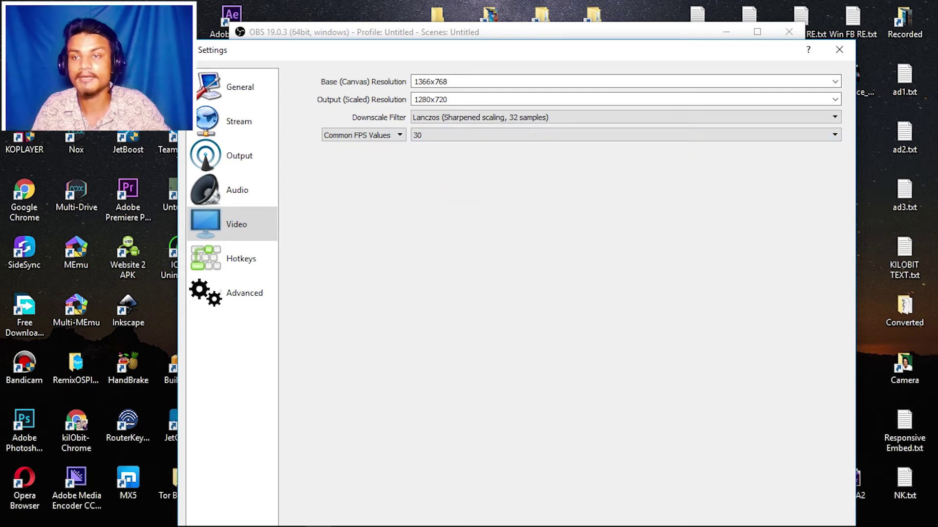
{"action": "left_click", "coordinate": [241, 259]}
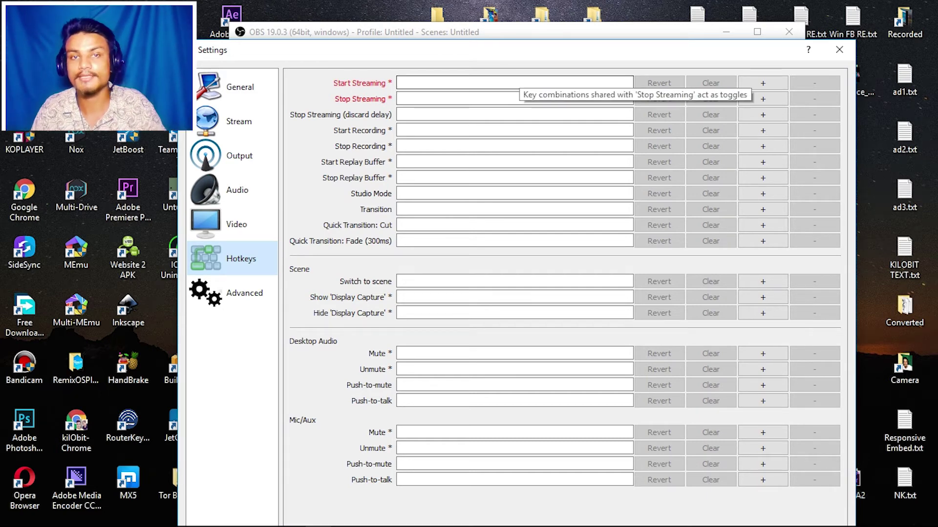
Review the advanced options, keeping process priority High and the Direct3D 11 renderer.
{"action": "left_click", "coordinate": [244, 293]}
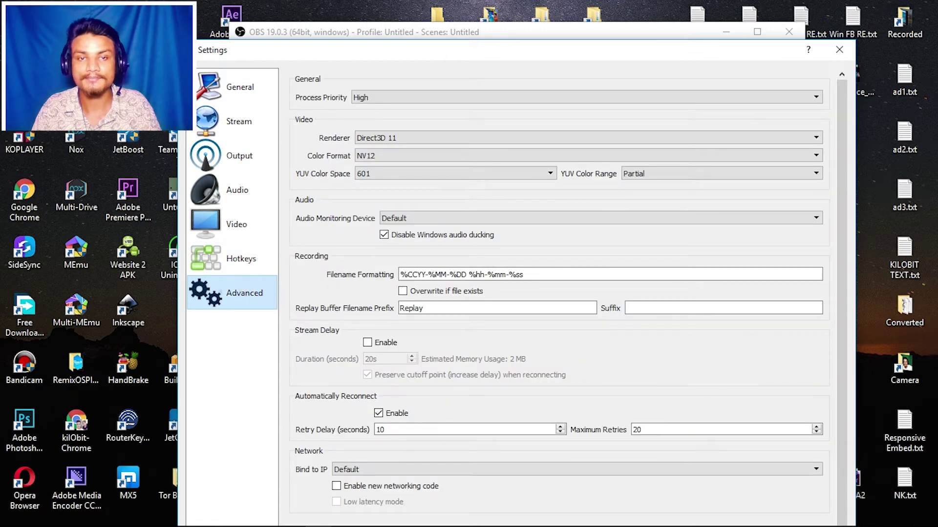
{"action": "left_click_drag", "start_coordinate": [427, 49], "coordinate": [450, 10]}
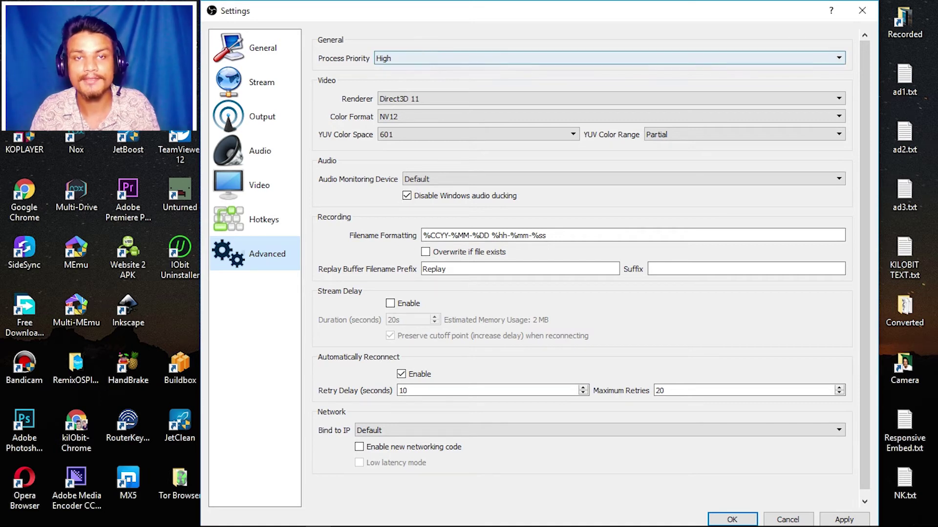
{"action": "left_click", "coordinate": [605, 58]}
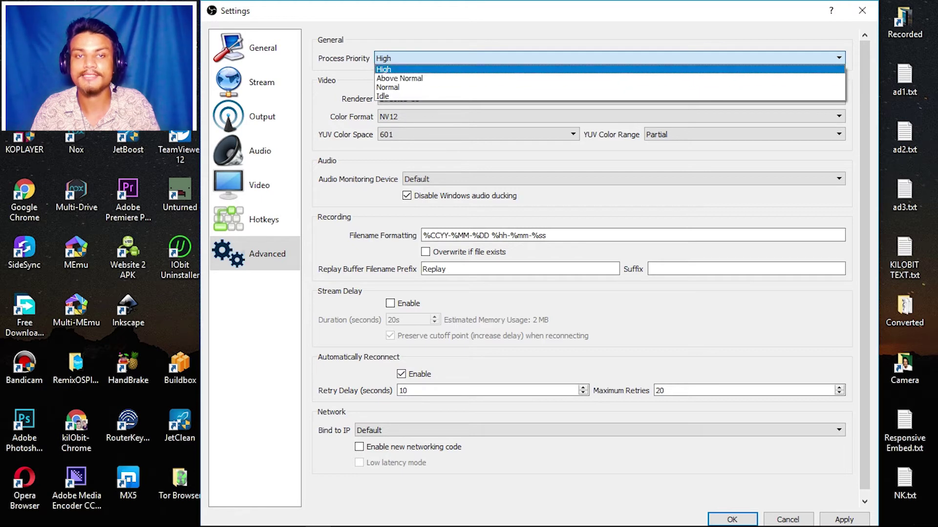
{"action": "key", "text": "Return"}
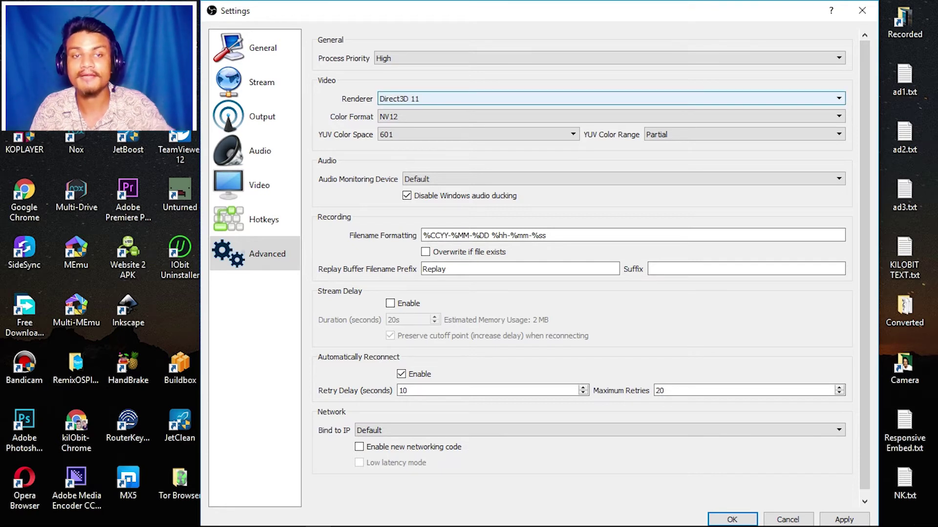
{"action": "left_click", "coordinate": [412, 92]}
{"action": "left_click", "coordinate": [413, 92]}
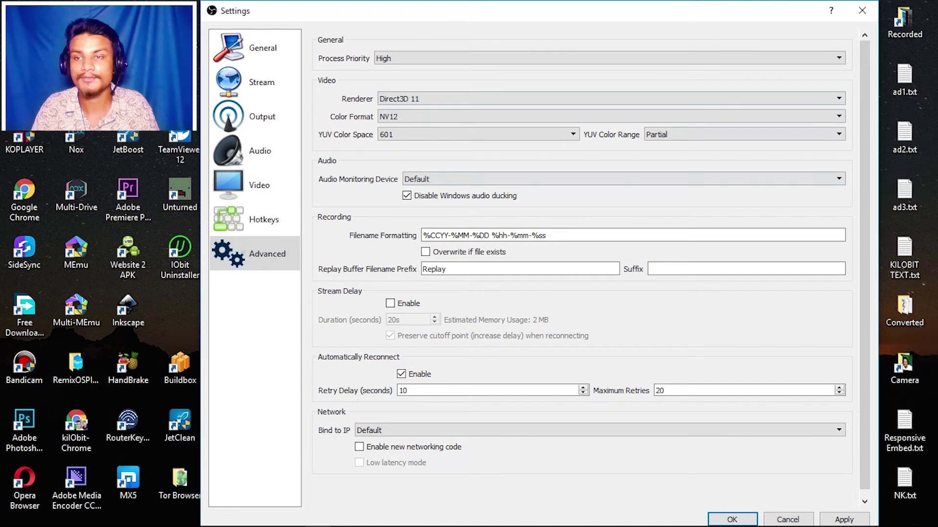
{"action": "left_click_drag", "start_coordinate": [865, 149], "coordinate": [864, 155]}
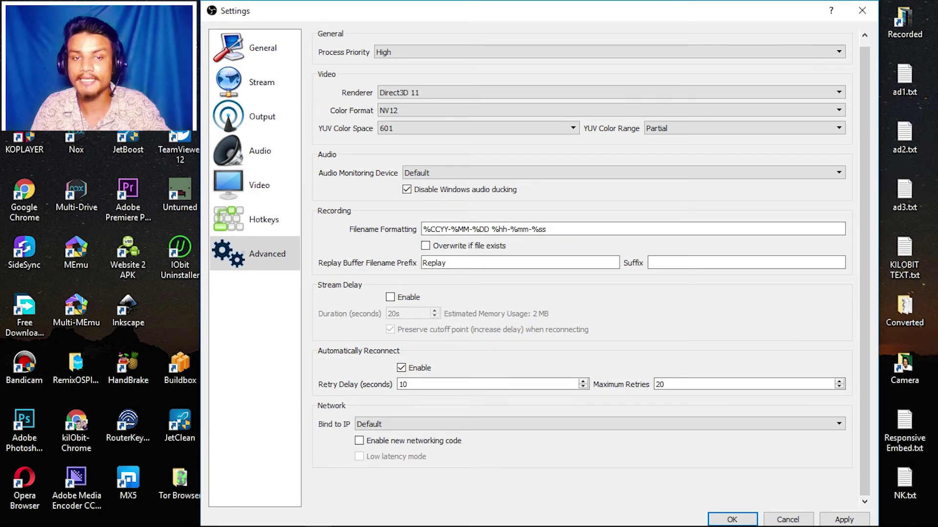
Toggle stream delay on and back off, then apply the settings.
{"action": "left_click", "coordinate": [389, 297]}
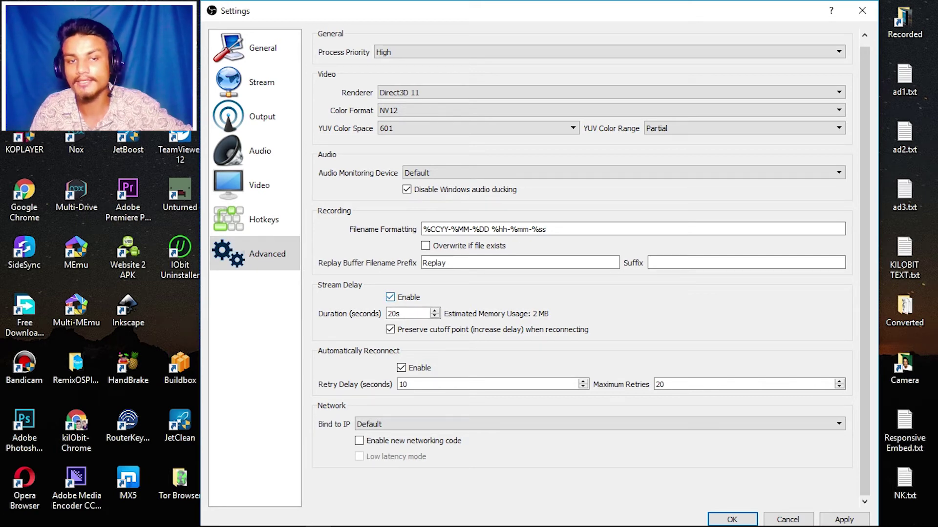
{"action": "left_click", "coordinate": [390, 297]}
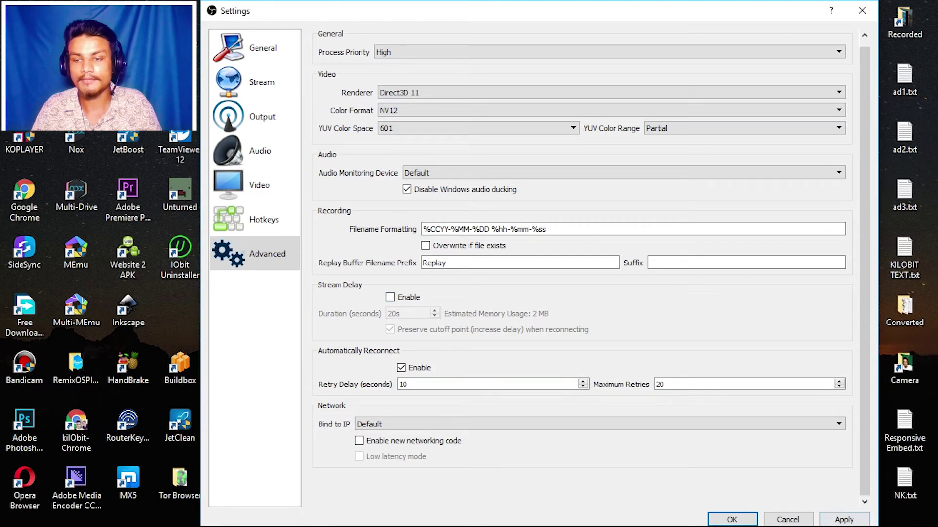
{"action": "left_click", "coordinate": [844, 519]}
{"action": "left_click", "coordinate": [260, 151]}
Step through the Settings pages, checking the 700 video bitrate and 1280x720 output, ending on Stream.
{"action": "left_click", "coordinate": [262, 116]}
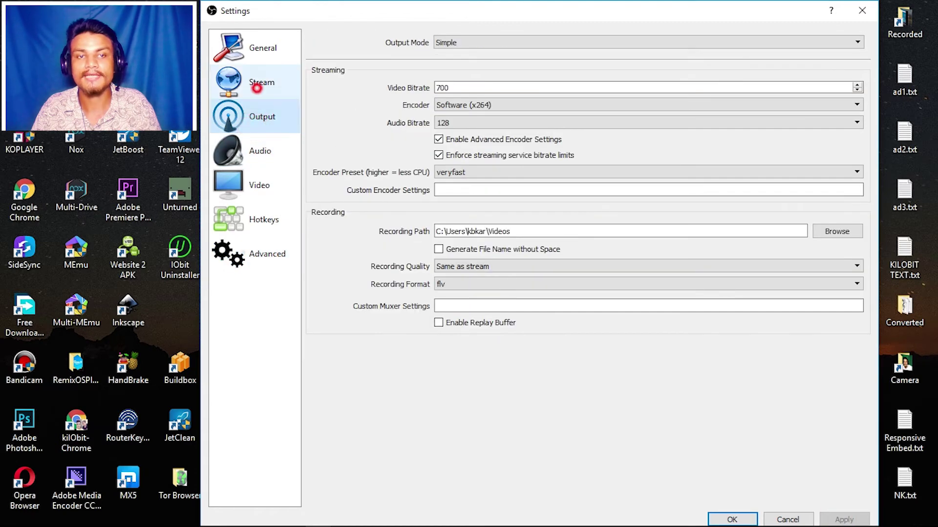
{"action": "left_click", "coordinate": [256, 88]}
{"action": "left_click", "coordinate": [251, 123]}
{"action": "left_click", "coordinate": [252, 150]}
{"action": "left_click", "coordinate": [257, 185]}
{"action": "left_click", "coordinate": [262, 221]}
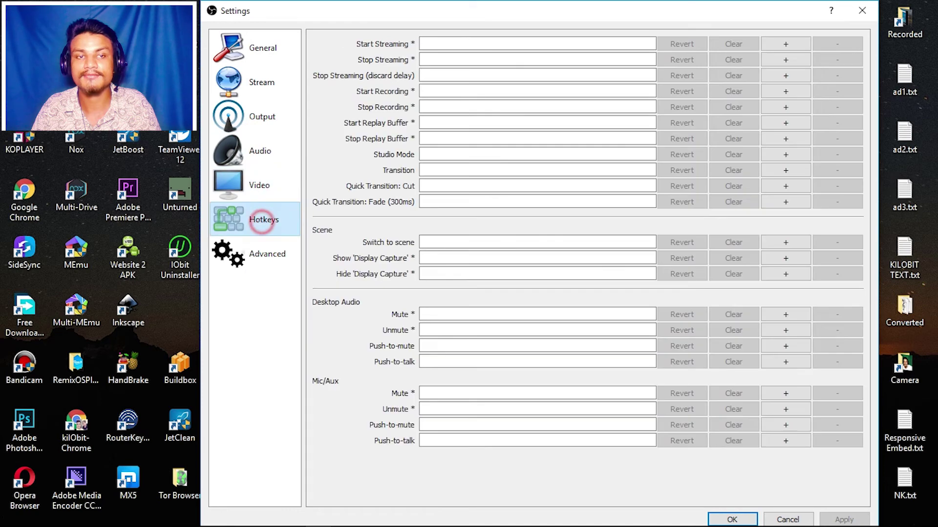
{"action": "left_click", "coordinate": [256, 80]}
{"action": "left_click", "coordinate": [251, 117]}
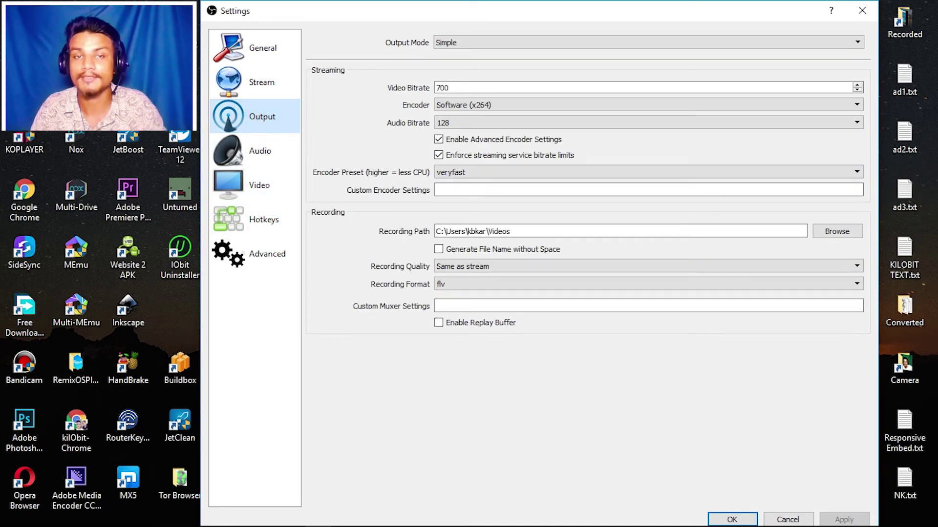
{"action": "left_click", "coordinate": [459, 86]}
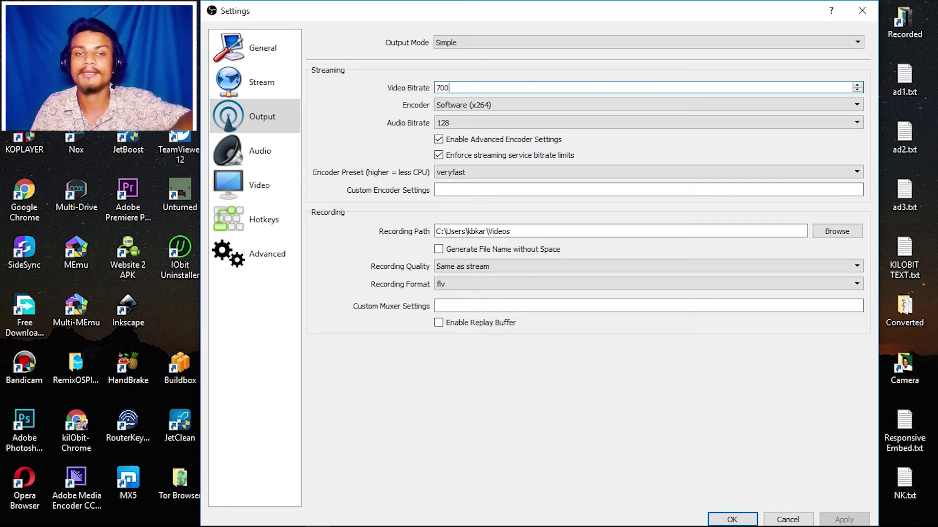
{"action": "left_click", "coordinate": [256, 185]}
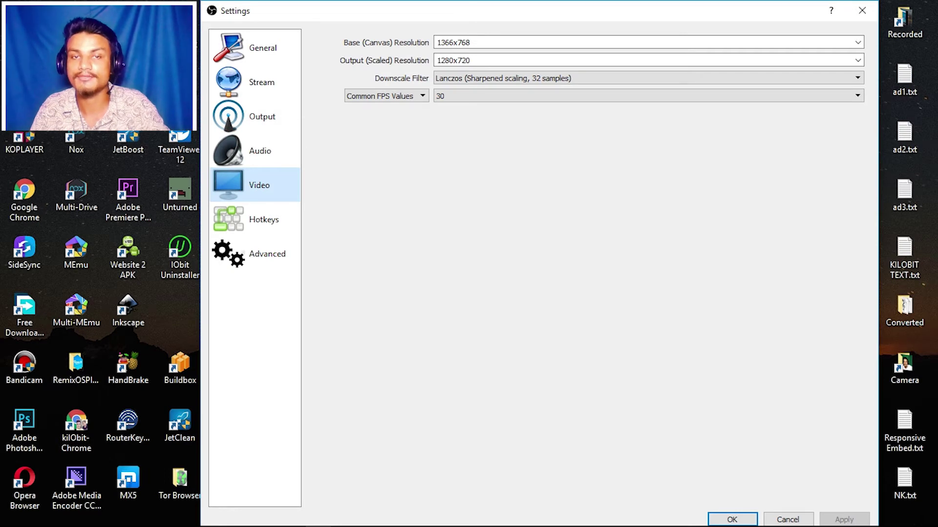
{"action": "left_click", "coordinate": [491, 58]}
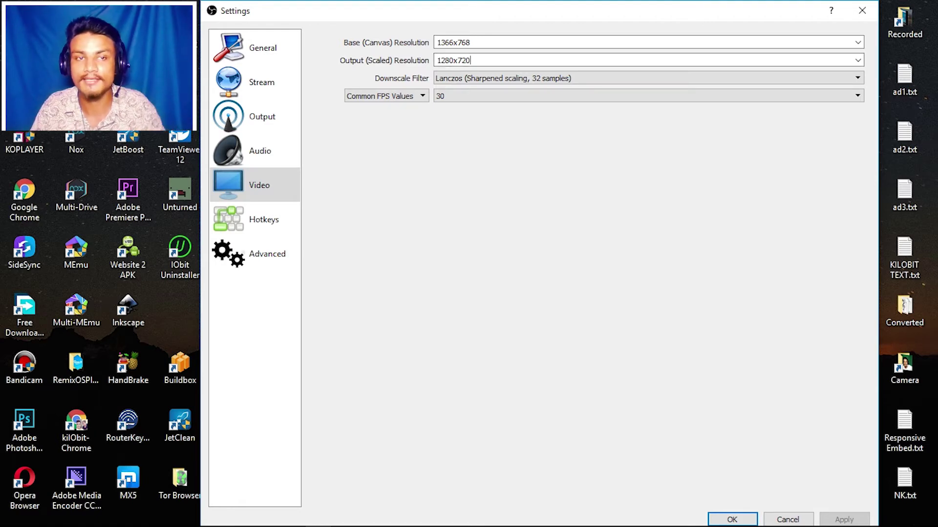
{"action": "mouse_move", "coordinate": [250, 82]}
{"action": "left_mouse_down"}
{"action": "mouse_move", "coordinate": [250, 249]}
{"action": "mouse_move", "coordinate": [263, 47]}
{"action": "mouse_move", "coordinate": [265, 82]}
{"action": "left_mouse_up"}
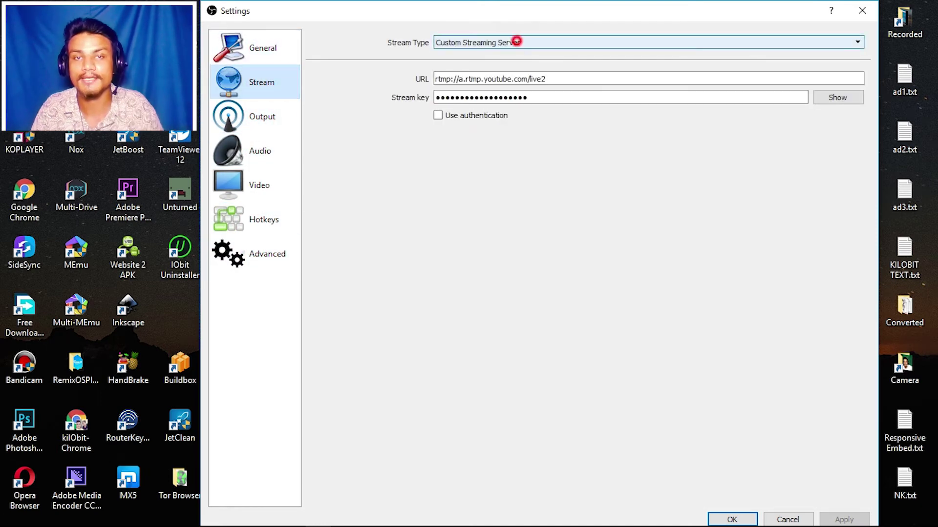
Switch stream type to YouTube / YouTube Gaming, then back to Custom Streaming Server.
{"action": "left_click", "coordinate": [516, 41]}
{"action": "left_click", "coordinate": [504, 52]}
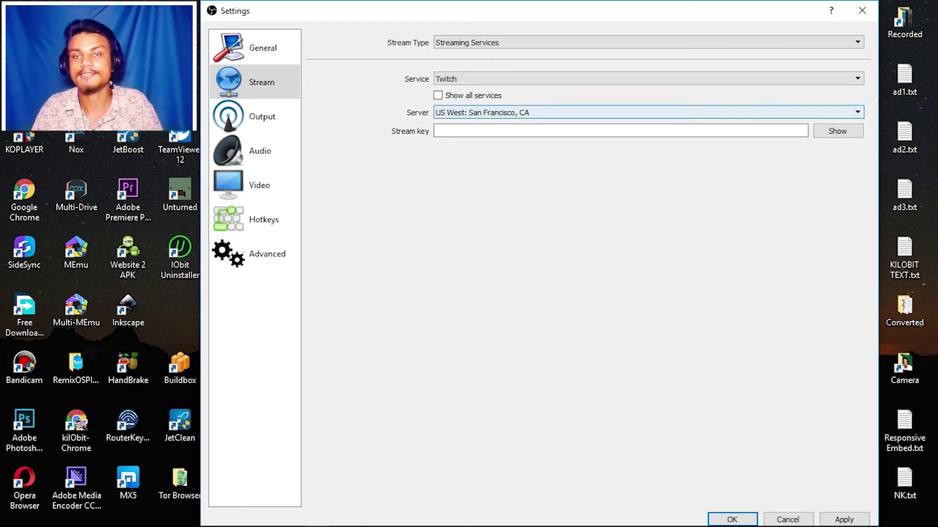
{"action": "left_click", "coordinate": [502, 80]}
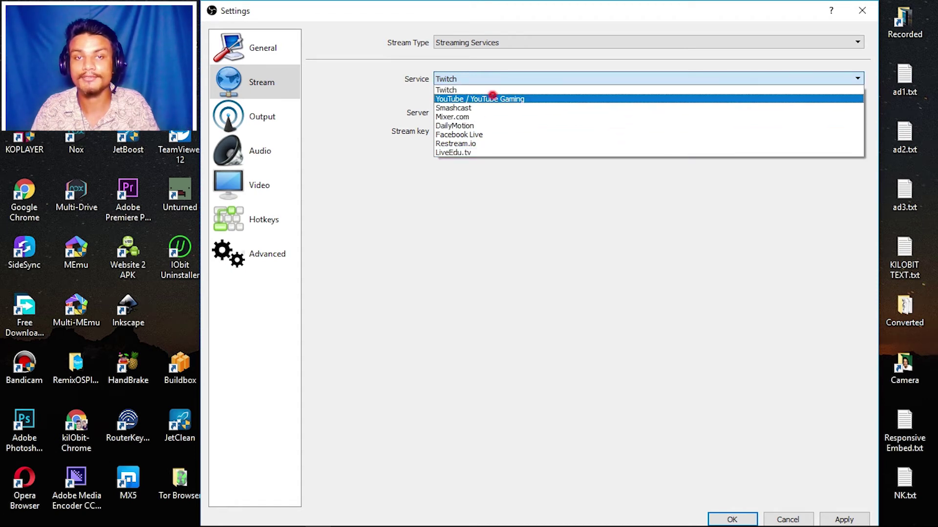
{"action": "left_click", "coordinate": [492, 98]}
{"action": "left_click", "coordinate": [474, 131]}
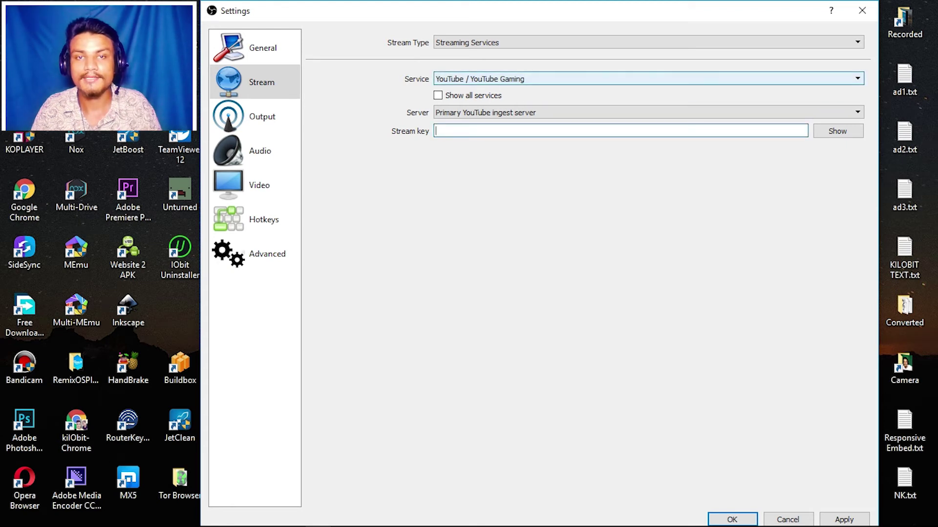
{"action": "left_click", "coordinate": [481, 42]}
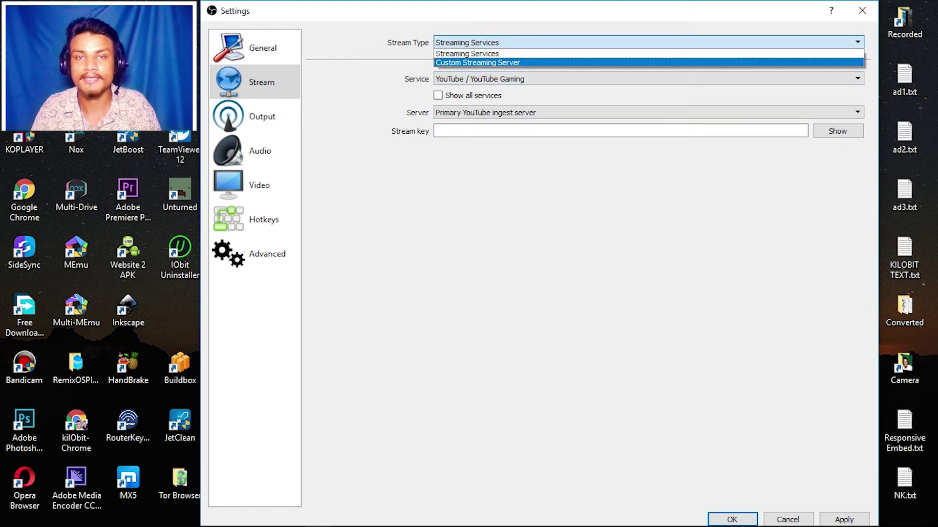
{"action": "left_click", "coordinate": [478, 62]}
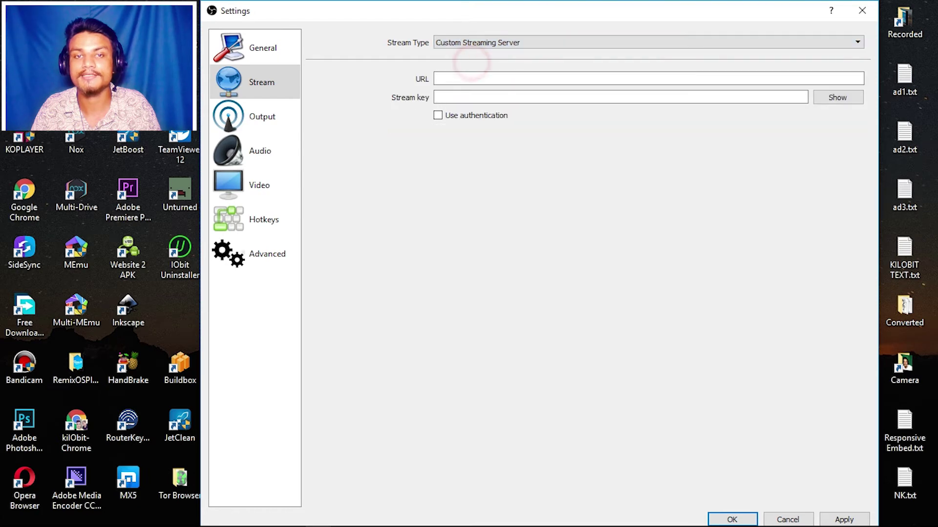
{"action": "left_click", "coordinate": [450, 78]}
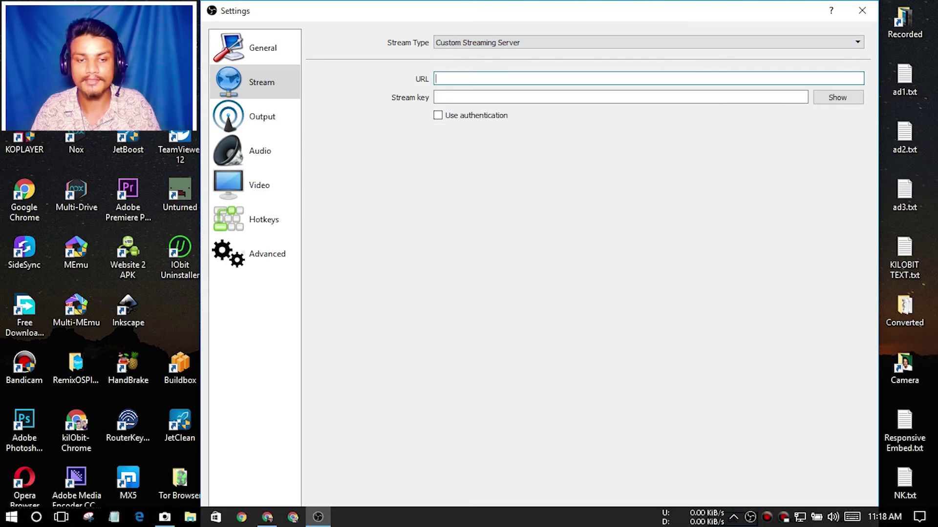
Bring up the YouTube Live Dashboard in Chrome and scroll through the stream page.
{"action": "left_click", "coordinate": [267, 517]}
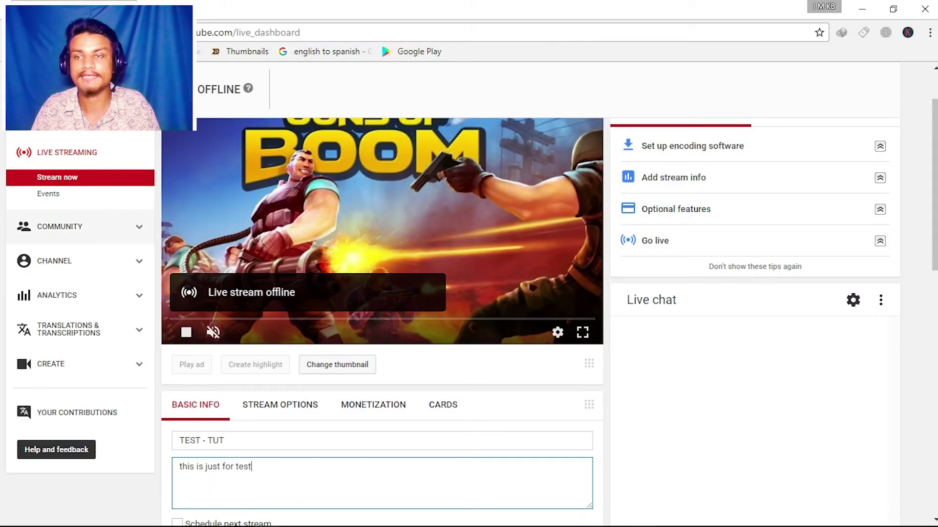
{"action": "left_click_drag", "start_coordinate": [934, 202], "coordinate": [933, 180]}
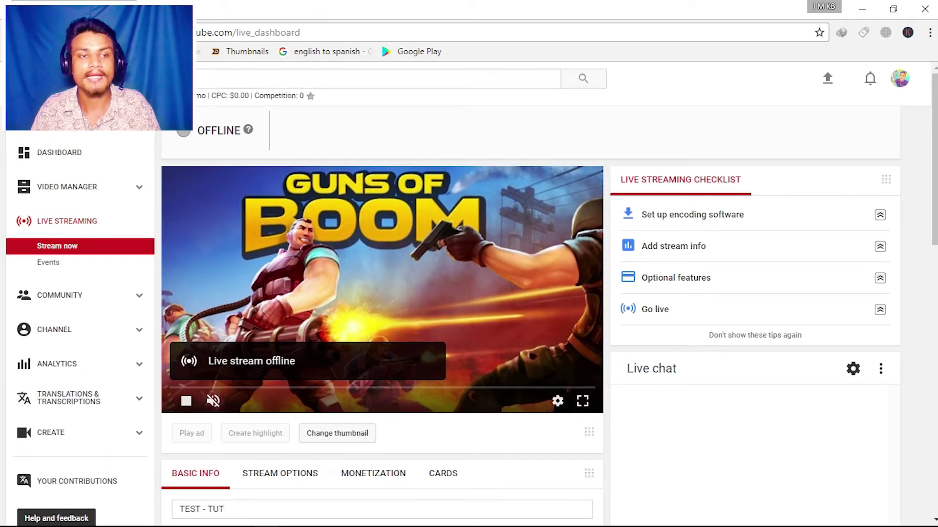
{"action": "scroll", "coordinate": [531, 317], "scroll_direction": "down", "scroll_amount": 3}
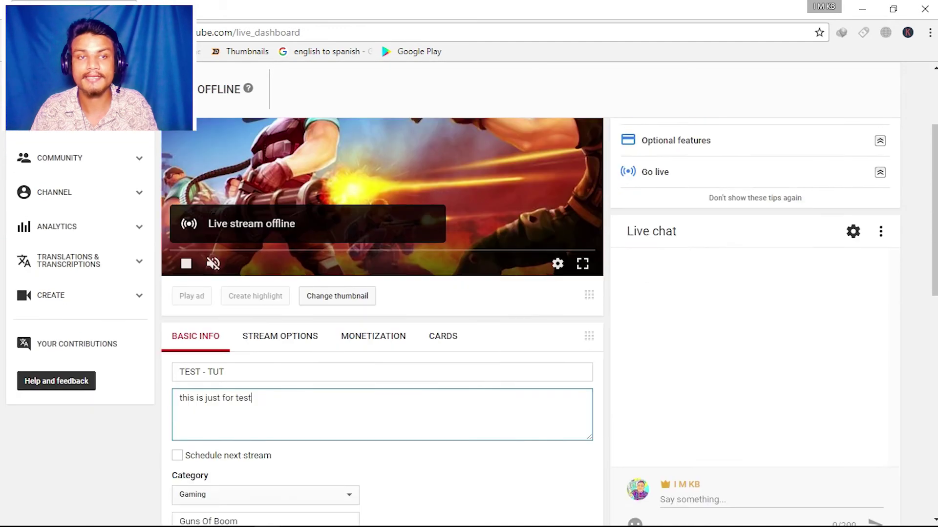
{"action": "scroll", "coordinate": [530, 318], "scroll_direction": "up", "scroll_amount": 3}
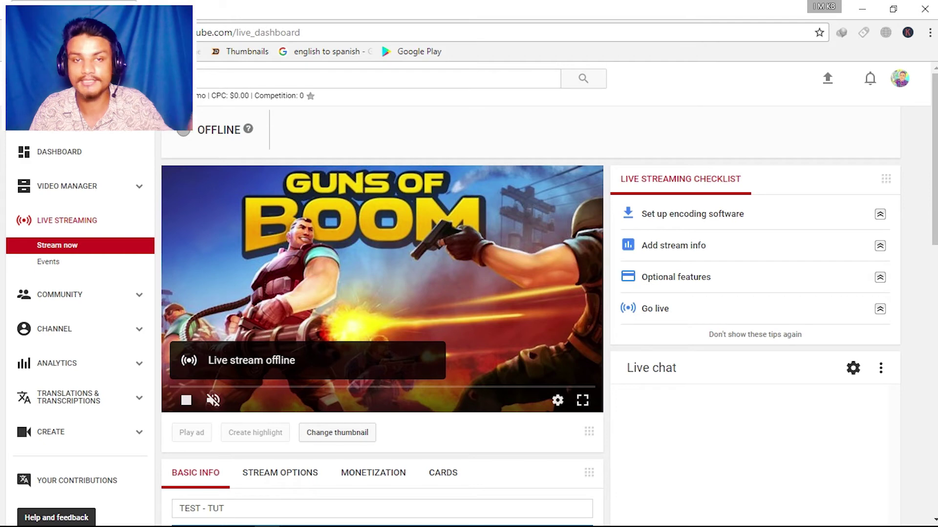
{"action": "scroll", "coordinate": [468, 293], "scroll_direction": "down", "scroll_amount": 6}
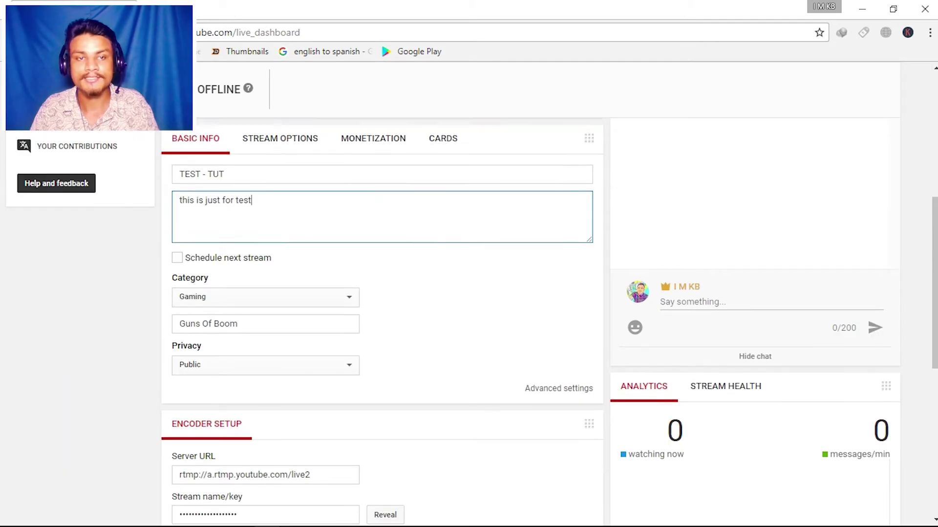
{"action": "scroll", "coordinate": [337, 303], "scroll_direction": "up", "scroll_amount": 3}
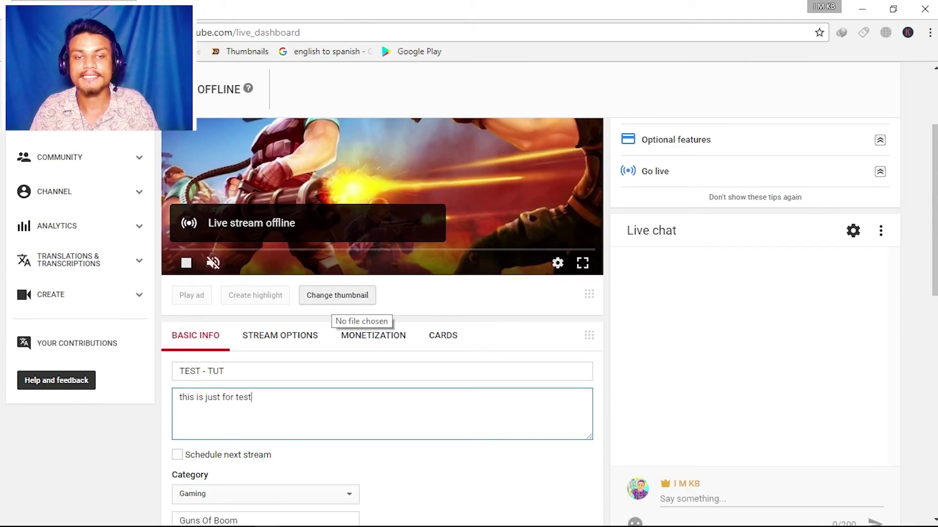
{"action": "scroll", "coordinate": [337, 303], "scroll_direction": "down", "scroll_amount": 3}
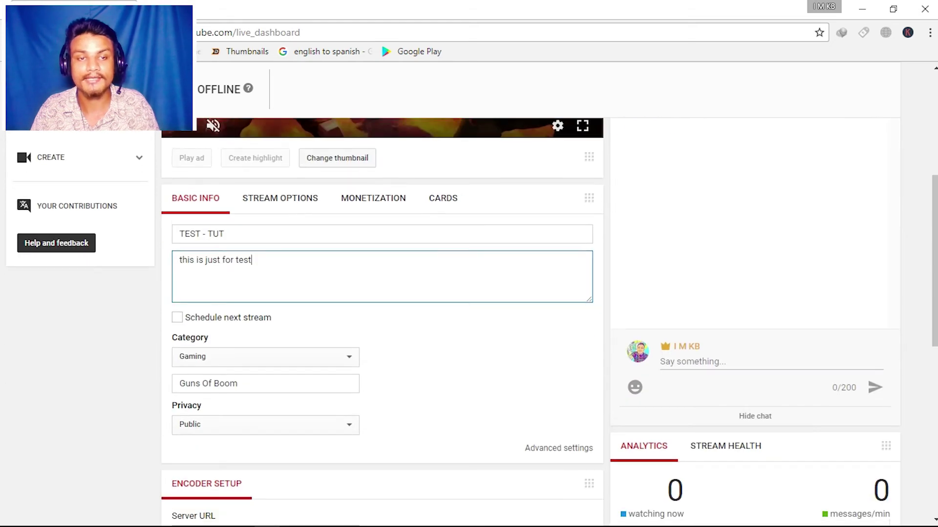
Select the 'TEST - TUT' title and description, then scroll to Encoder Setup and select the Server URL.
{"action": "key", "text": "shift+Tab"}
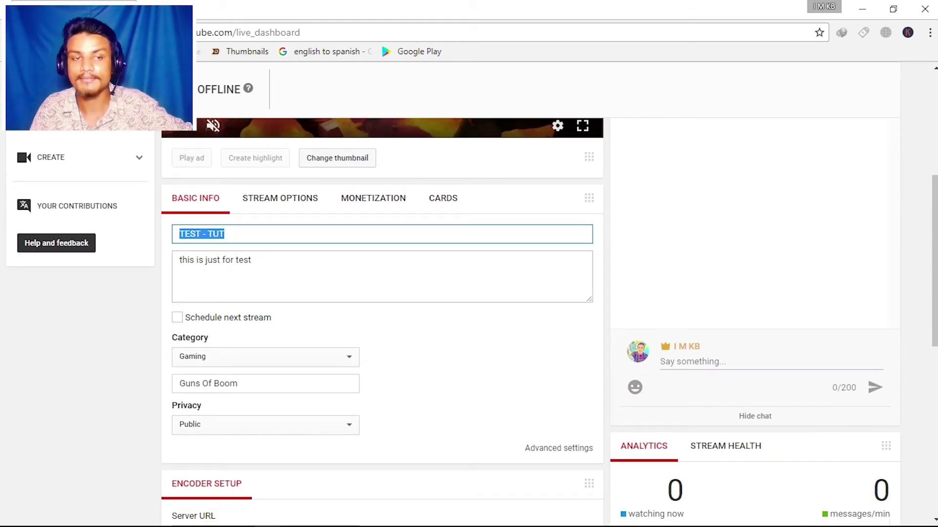
{"action": "left_click", "coordinate": [268, 265]}
{"action": "key", "text": "ctrl+a"}
{"action": "scroll", "coordinate": [382, 322], "scroll_direction": "down", "scroll_amount": 4}
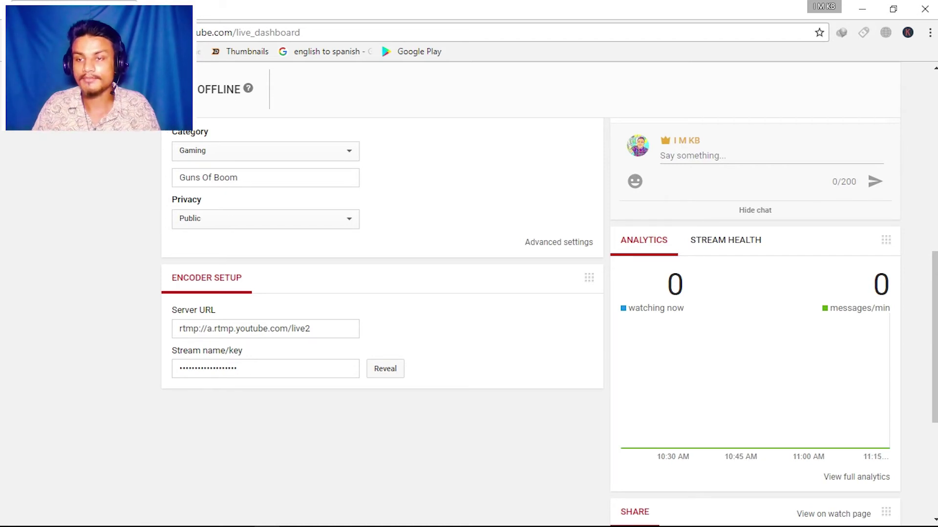
{"action": "left_click_drag", "start_coordinate": [934, 331], "coordinate": [932, 356]}
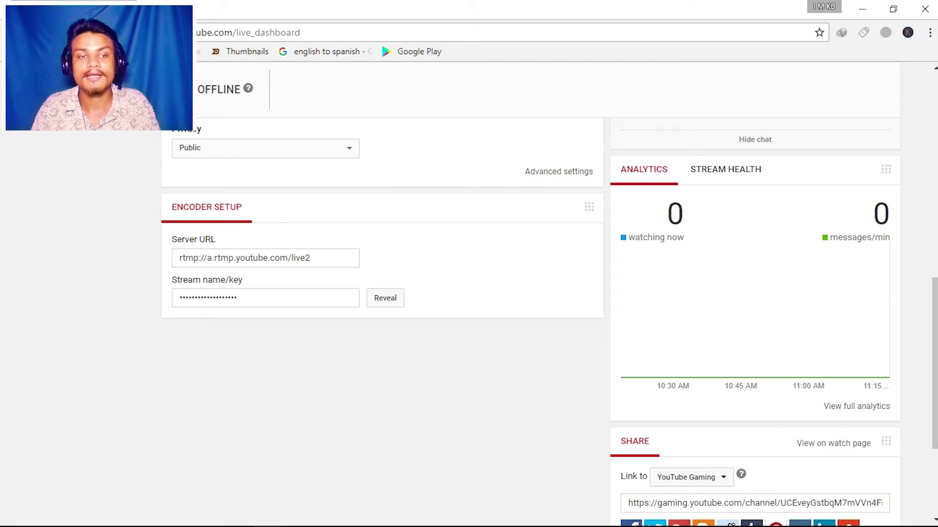
{"action": "left_click", "coordinate": [215, 258]}
Copy rtmp://a.rtmp.youtube.com/live2 from YouTube and paste it into OBS's URL field.
{"action": "right_click", "coordinate": [227, 258]}
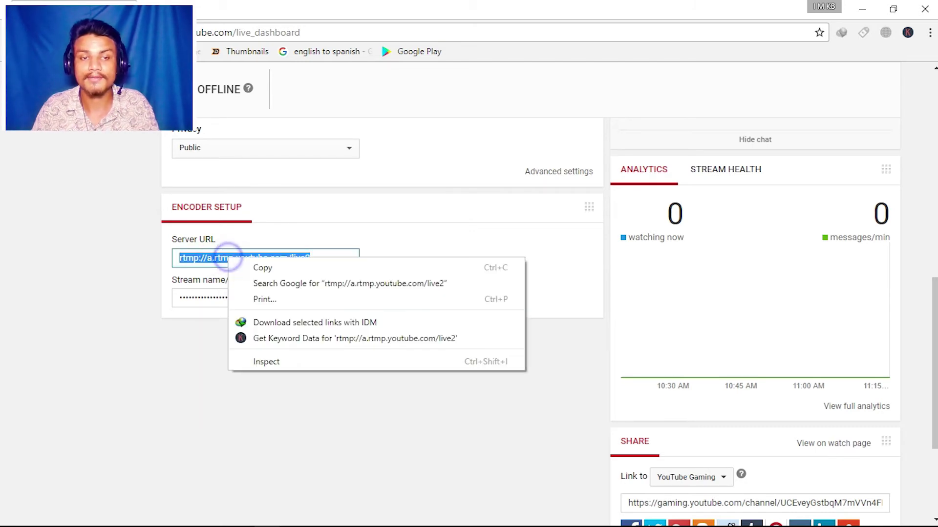
{"action": "left_click", "coordinate": [270, 269]}
{"action": "left_click", "coordinate": [318, 519]}
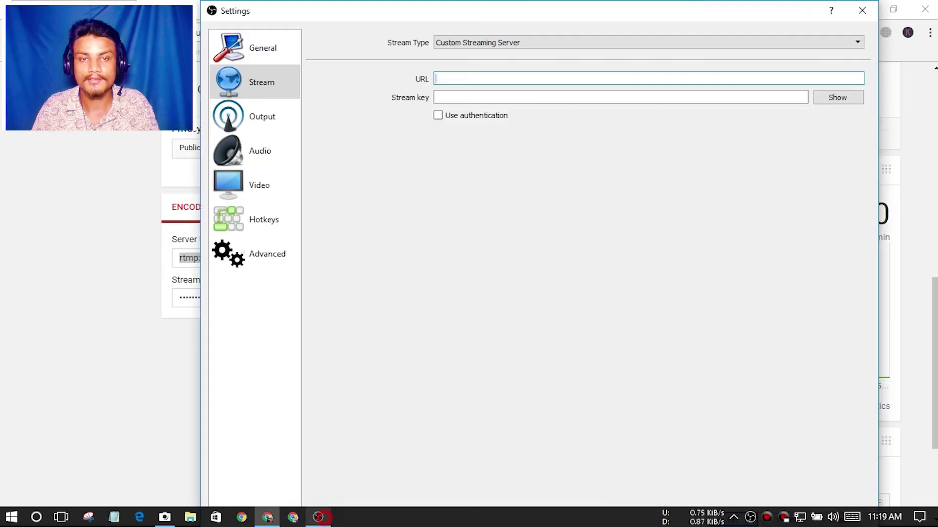
{"action": "right_click", "coordinate": [465, 77]}
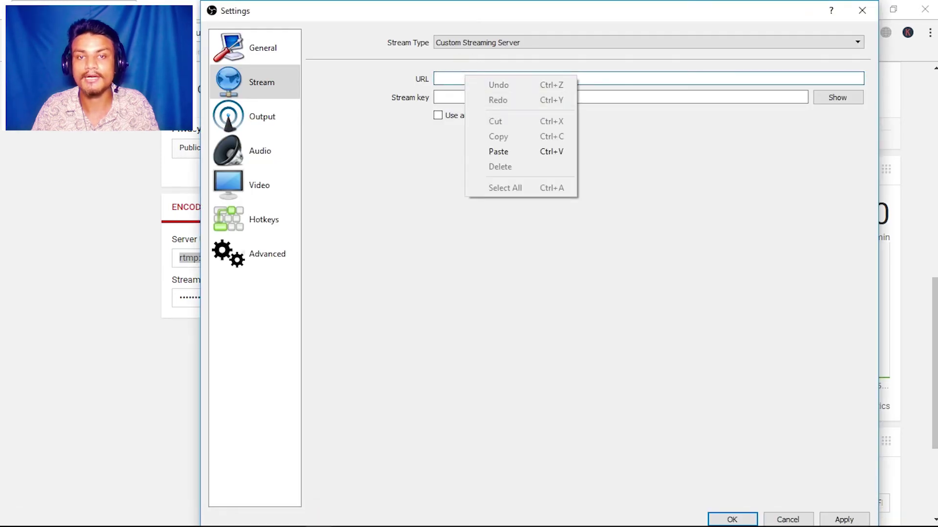
{"action": "left_click", "coordinate": [502, 150]}
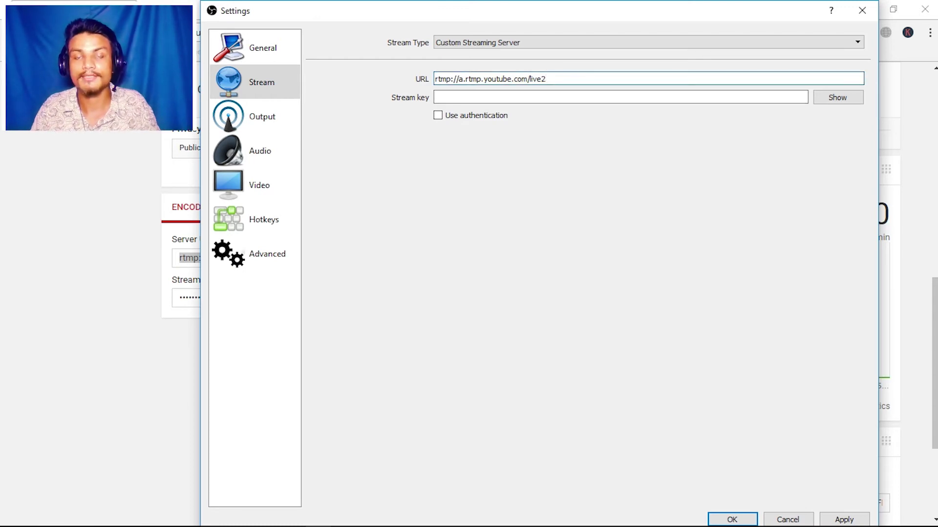
{"action": "left_click", "coordinate": [437, 98]}
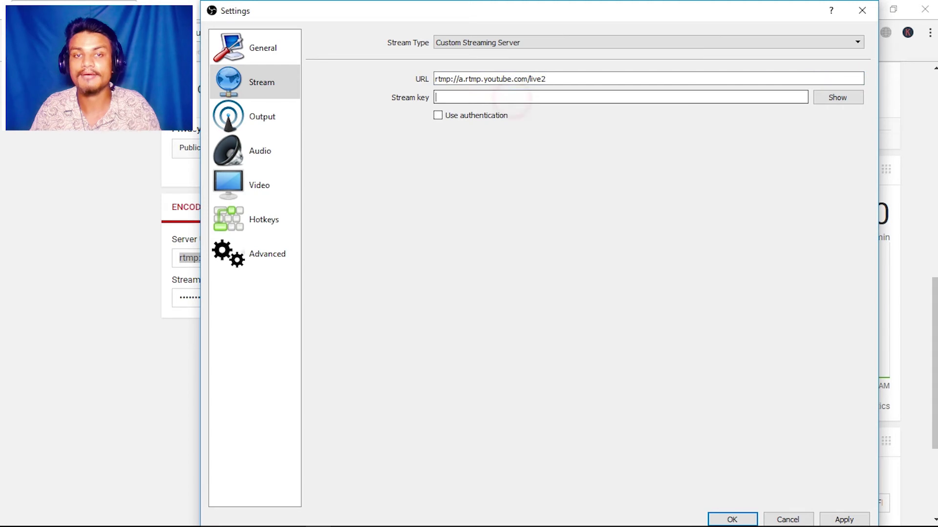
{"action": "left_click", "coordinate": [267, 517]}
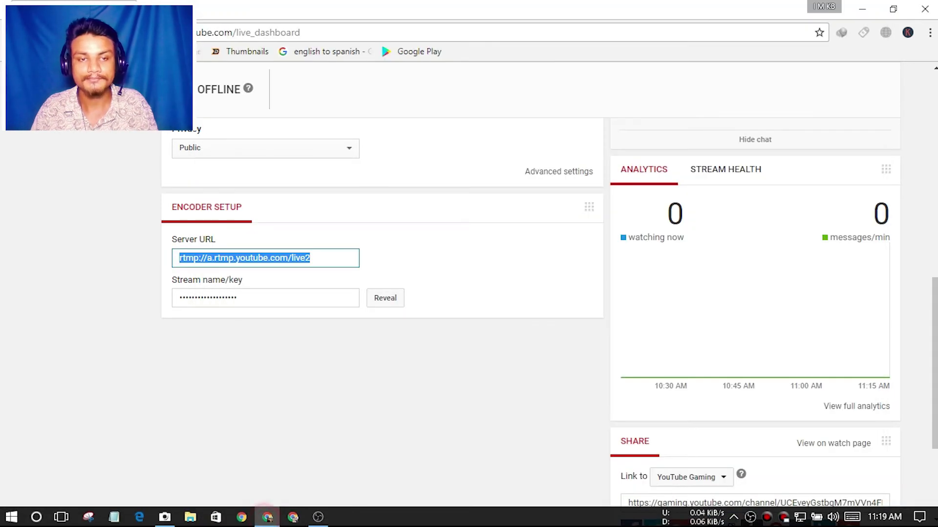
Select the masked YouTube stream key, then minimize Chrome to return to OBS.
{"action": "left_click", "coordinate": [257, 295]}
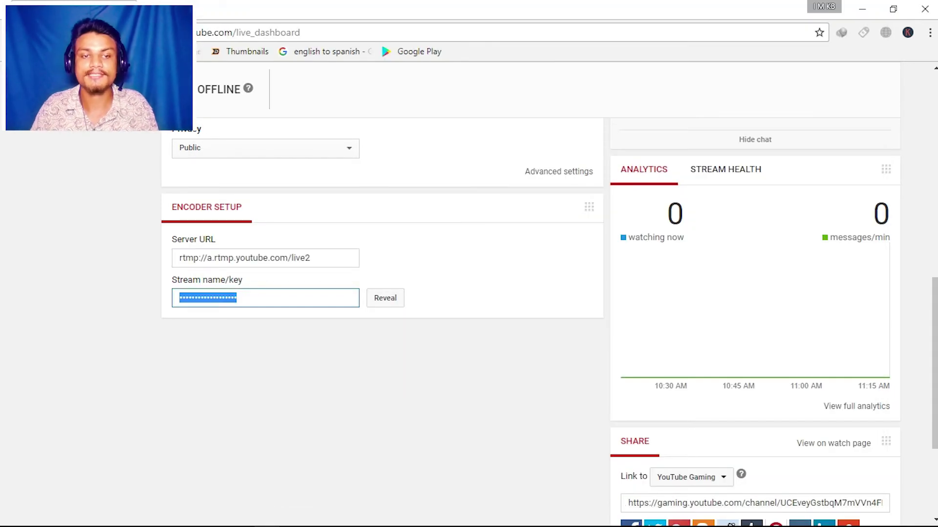
{"action": "left_click", "coordinate": [286, 352]}
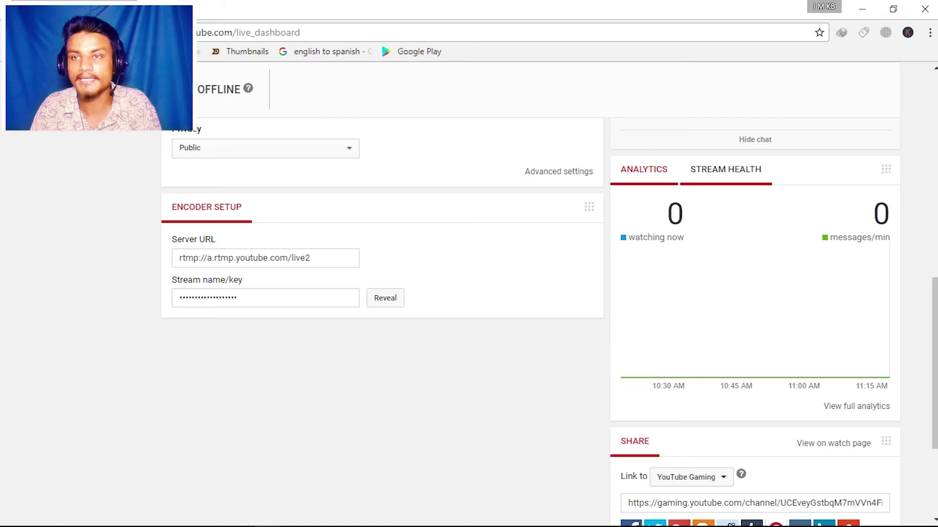
{"action": "left_click", "coordinate": [862, 8]}
Paste the YouTube stream key into the Stream key field, apply, and close Settings with OK.
{"action": "right_click", "coordinate": [475, 97]}
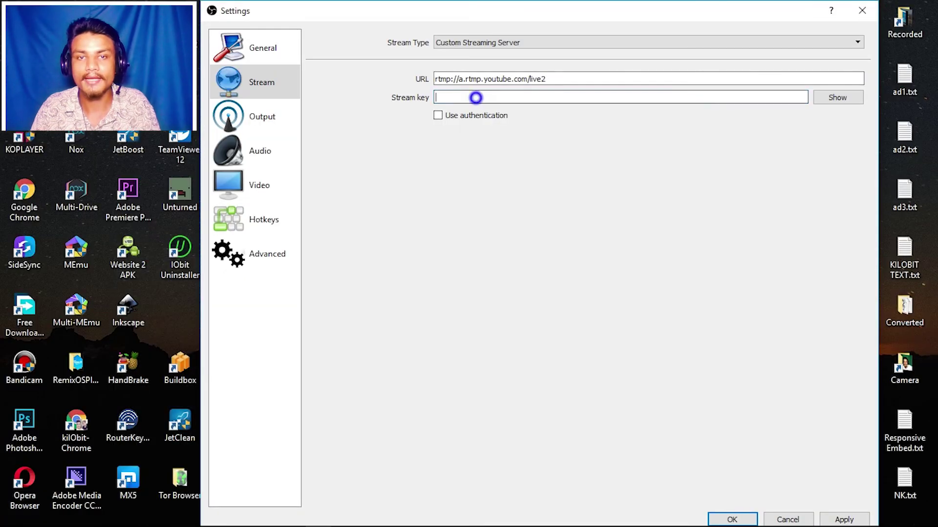
{"action": "left_click", "coordinate": [528, 174]}
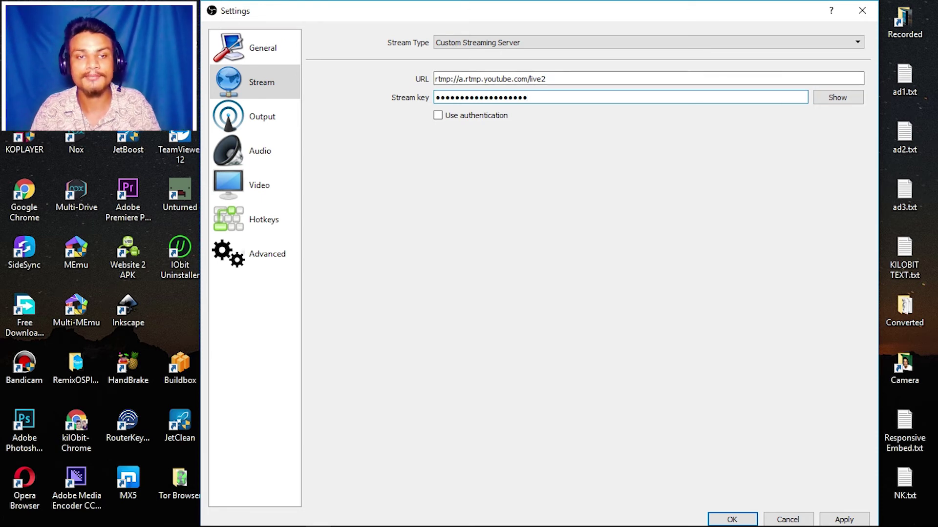
{"action": "left_click_drag", "start_coordinate": [589, 15], "coordinate": [562, 15]}
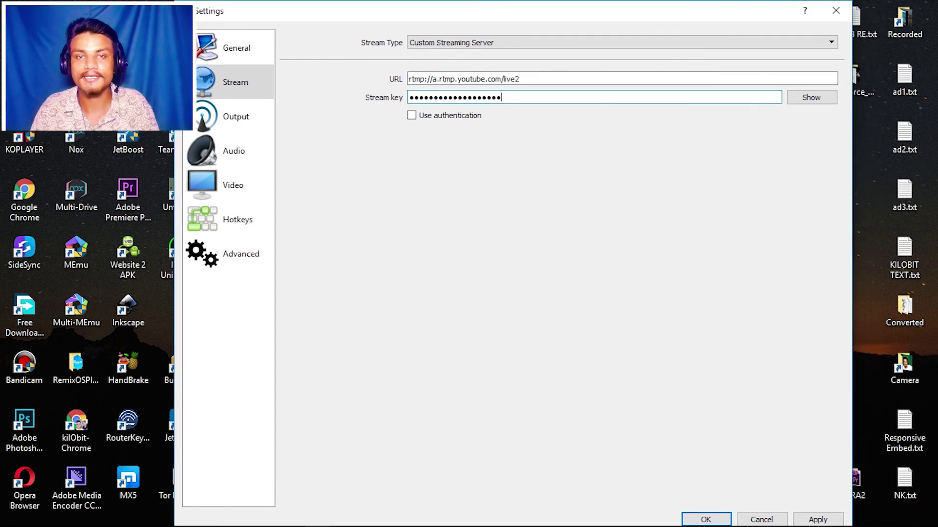
{"action": "left_click", "coordinate": [817, 520]}
{"action": "left_click", "coordinate": [706, 520]}
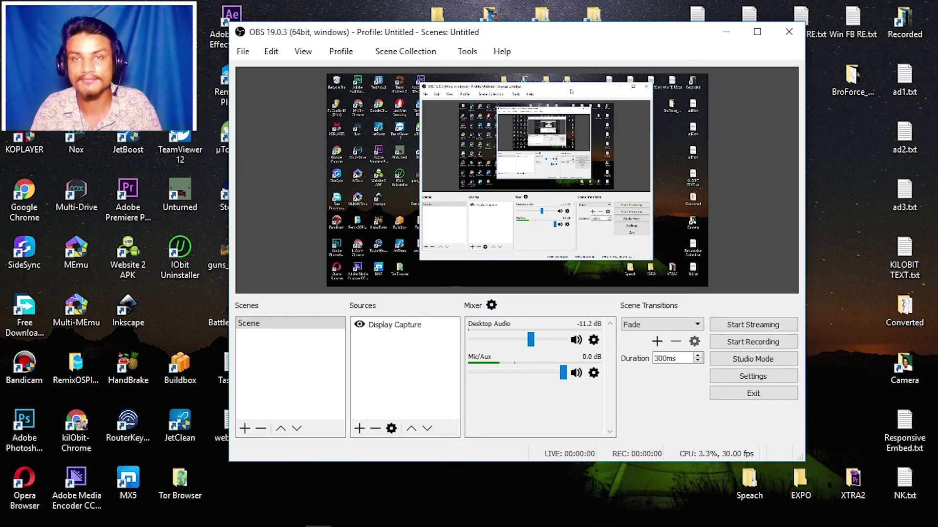
Start streaming the desktop capture to YouTube and bring the Chrome Live Dashboard forward.
{"action": "left_click_drag", "start_coordinate": [592, 37], "coordinate": [569, 23]}
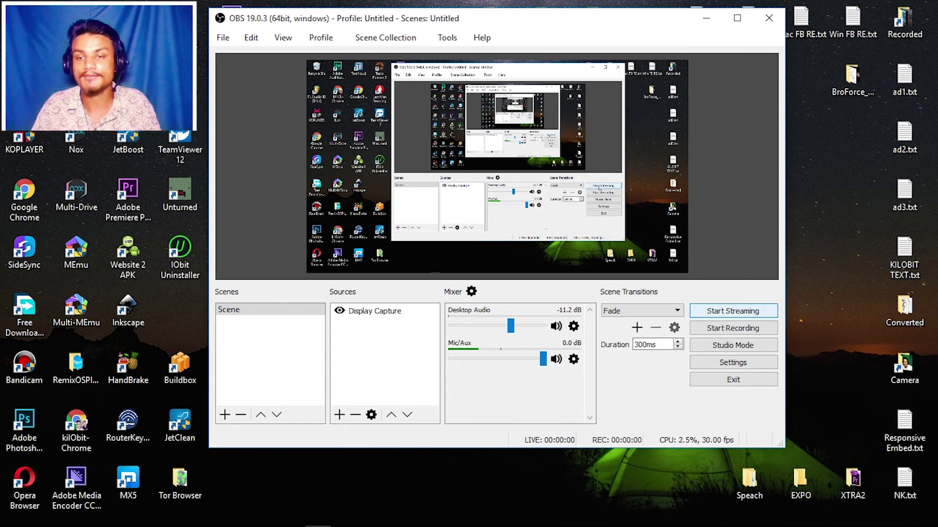
{"action": "left_click", "coordinate": [722, 311]}
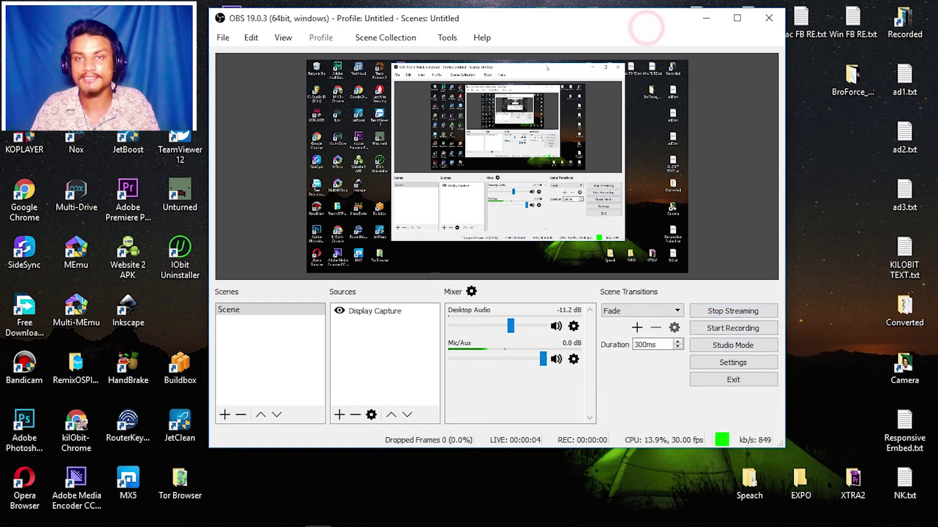
{"action": "left_click_drag", "start_coordinate": [591, 15], "coordinate": [663, 7]}
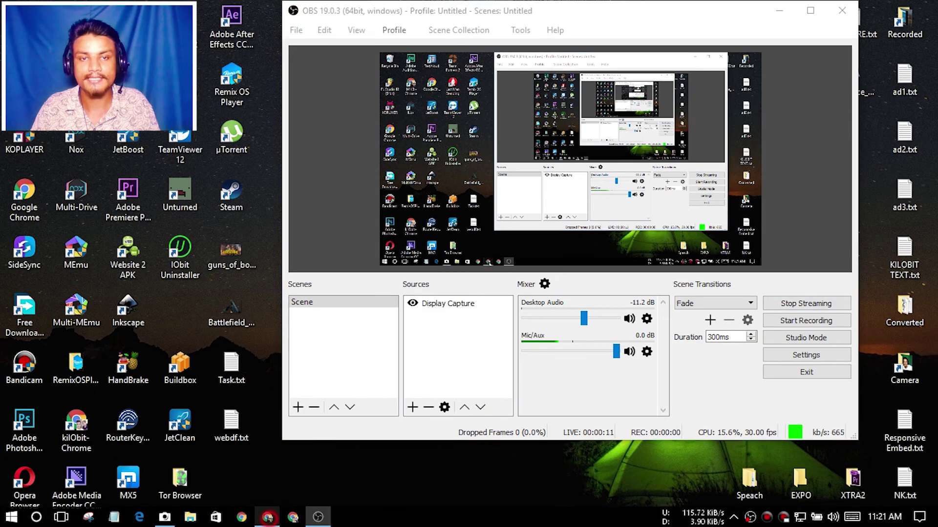
{"action": "left_click", "coordinate": [292, 516]}
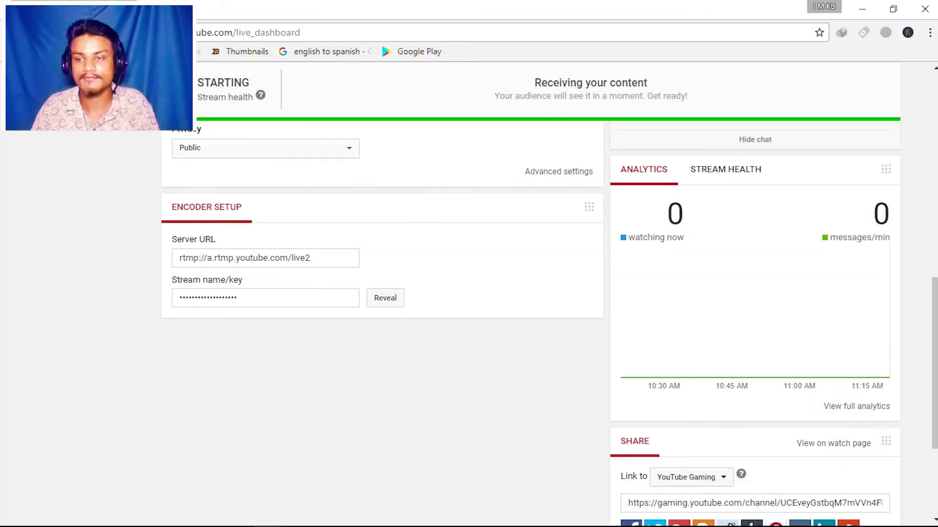
Check the Live Dashboard's LIVE status, preview, stream info and the viewer's 'hello' in chat.
{"action": "scroll", "coordinate": [469, 293], "scroll_direction": "up", "scroll_amount": 10}
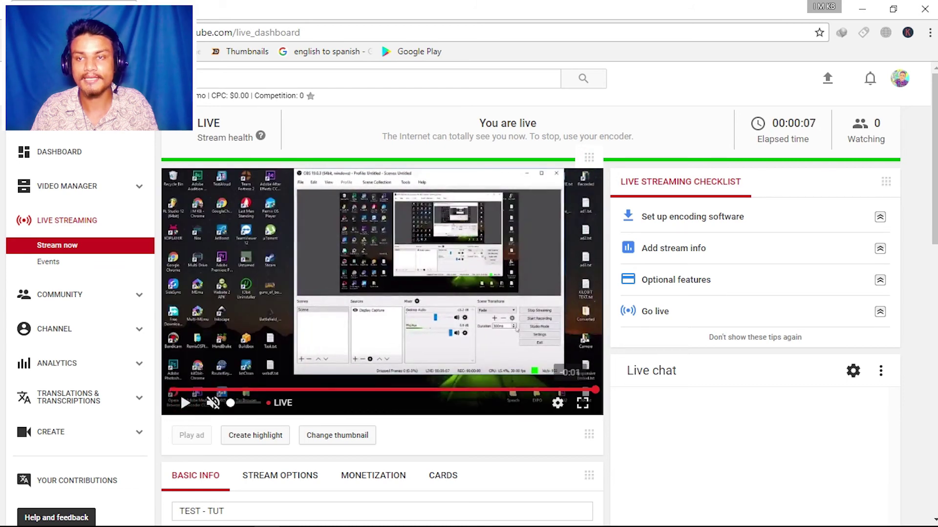
{"action": "scroll", "coordinate": [468, 293], "scroll_direction": "down", "scroll_amount": 4}
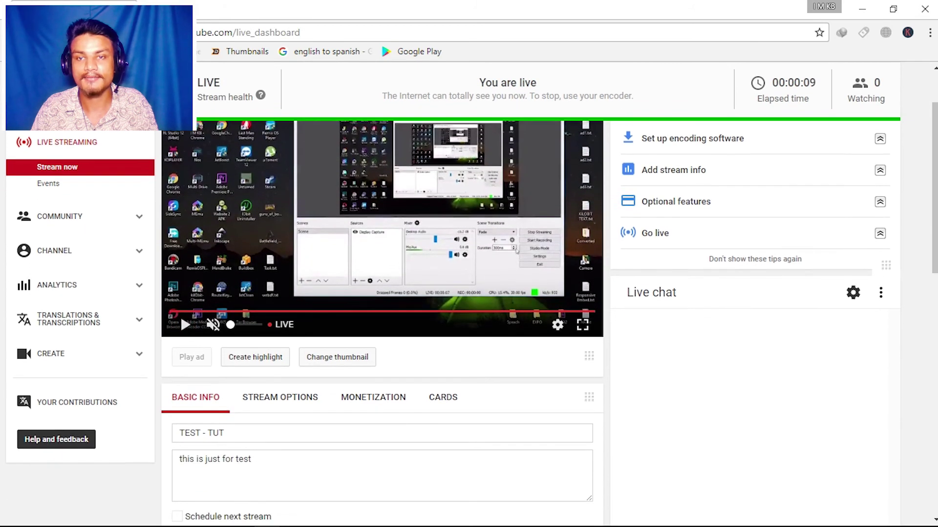
{"action": "scroll", "coordinate": [468, 293], "scroll_direction": "up", "scroll_amount": 4}
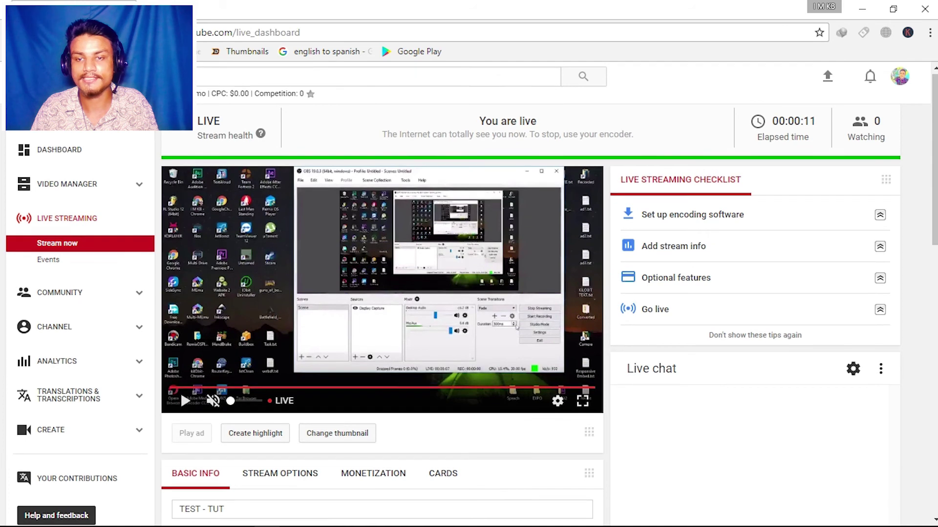
{"action": "scroll", "coordinate": [469, 293], "scroll_direction": "down", "scroll_amount": 5}
{"action": "left_click", "coordinate": [722, 369]}
{"action": "scroll", "coordinate": [722, 369], "scroll_direction": "up", "scroll_amount": 5}
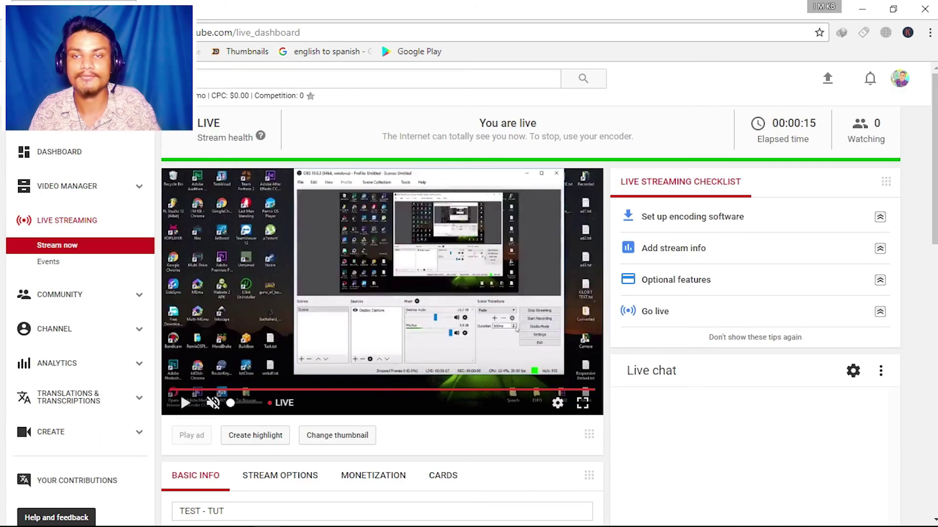
{"action": "scroll", "coordinate": [469, 293], "scroll_direction": "down", "scroll_amount": 1}
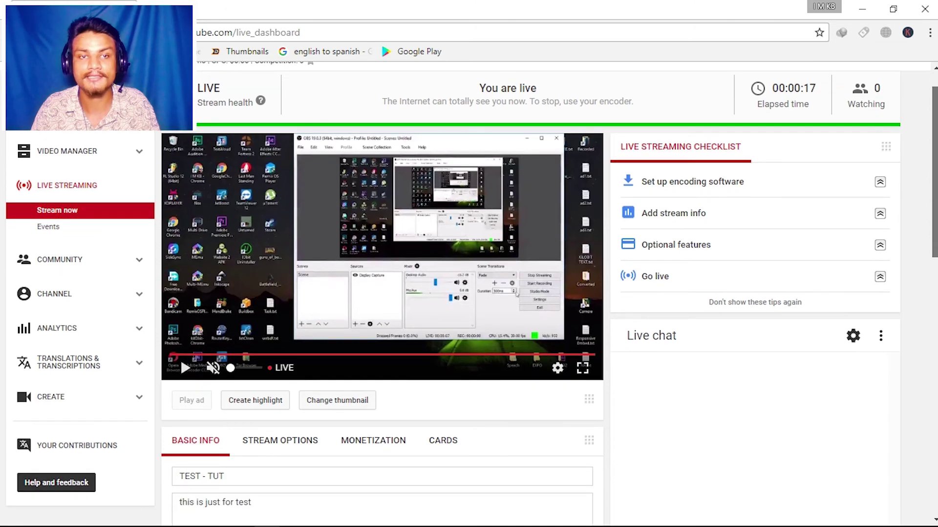
{"action": "scroll", "coordinate": [469, 293], "scroll_direction": "down", "scroll_amount": 3}
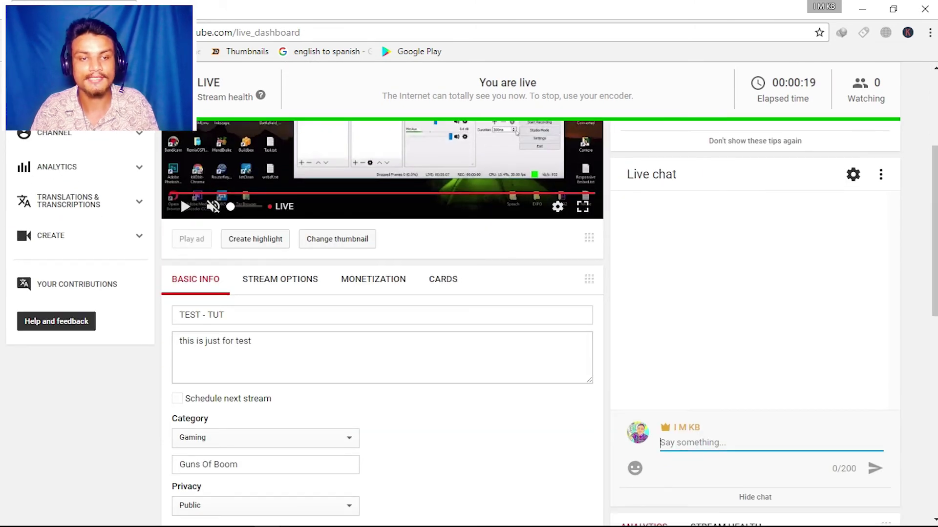
{"action": "scroll", "coordinate": [469, 293], "scroll_direction": "down", "scroll_amount": 3}
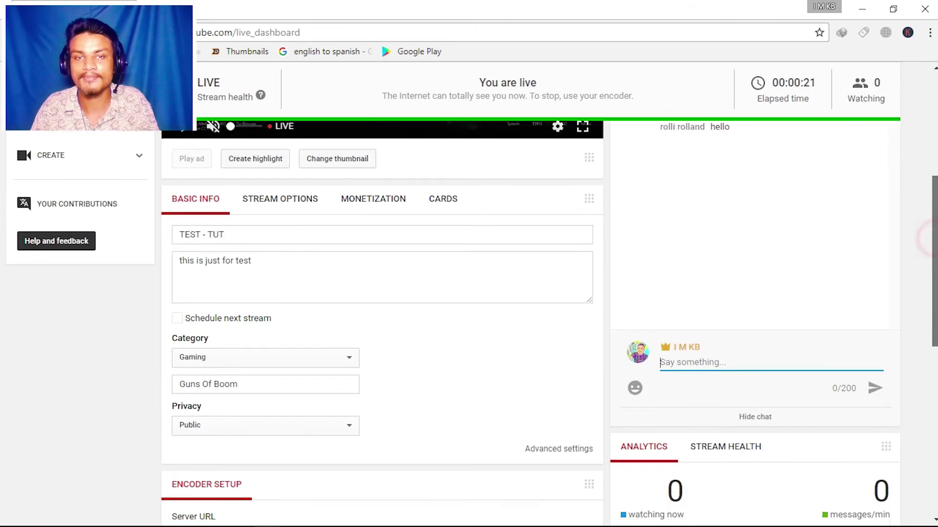
{"action": "scroll", "coordinate": [468, 293], "scroll_direction": "up", "scroll_amount": 6}
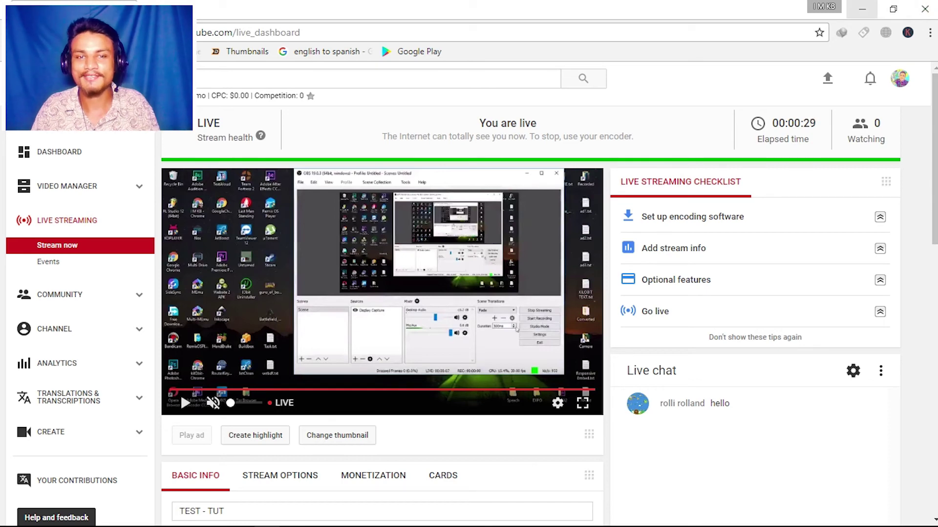
Stop streaming in OBS, resetting the timer to 00:00:00, and bring the Live Dashboard back up.
{"action": "left_click", "coordinate": [862, 9]}
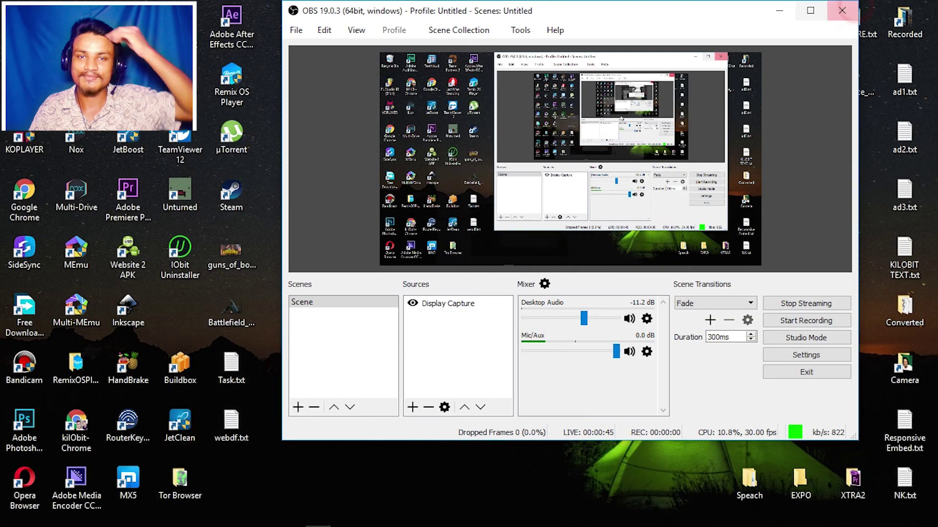
{"action": "left_click_drag", "start_coordinate": [595, 14], "coordinate": [489, 31]}
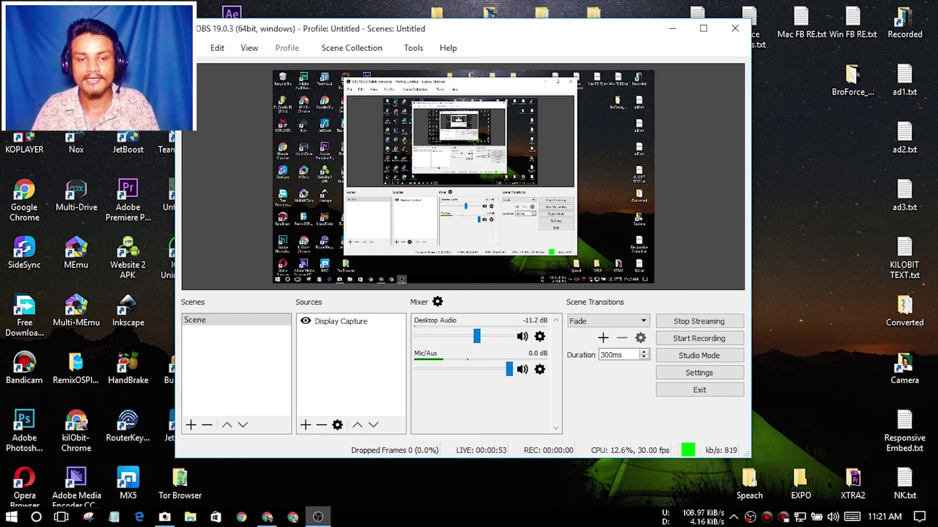
{"action": "left_click", "coordinate": [317, 519]}
{"action": "left_click_drag", "start_coordinate": [284, 7], "coordinate": [935, 73]}
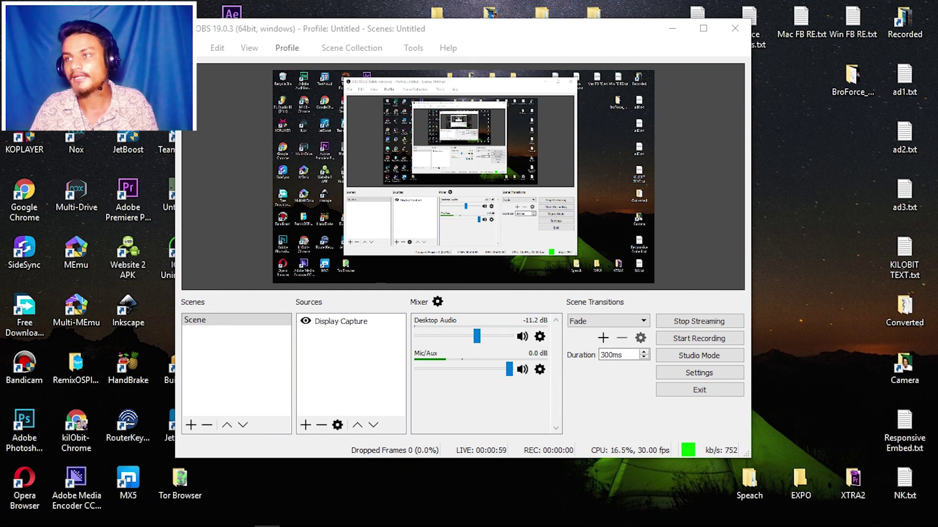
{"action": "left_click_drag", "start_coordinate": [937, 151], "coordinate": [440, 46]}
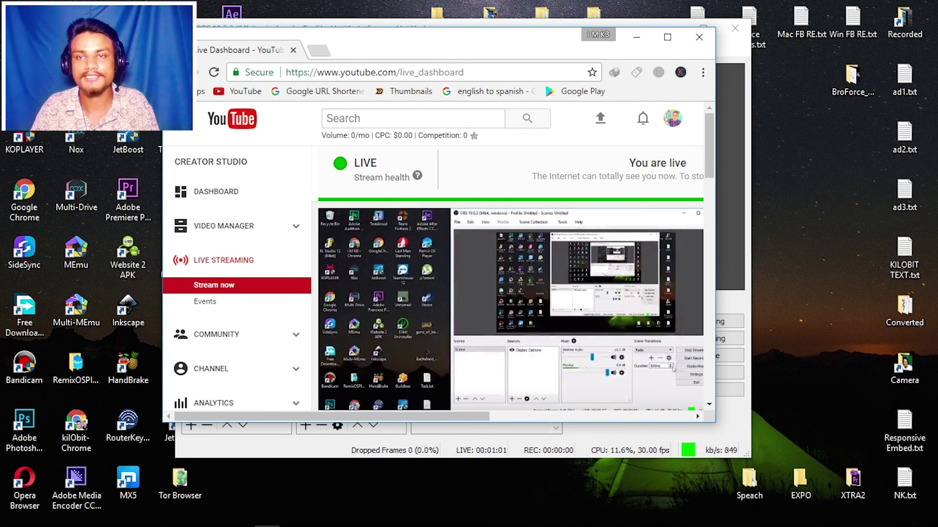
{"action": "left_click", "coordinate": [667, 36]}
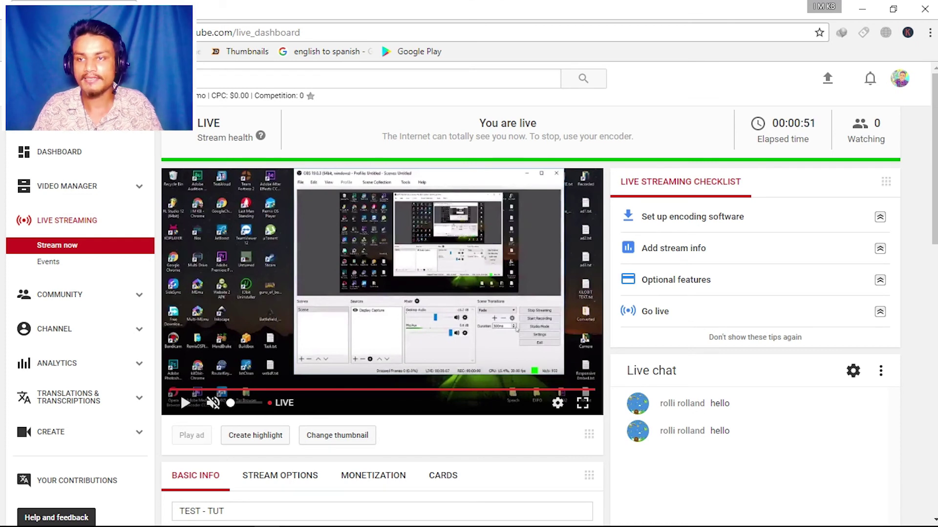
{"action": "left_click", "coordinate": [892, 9]}
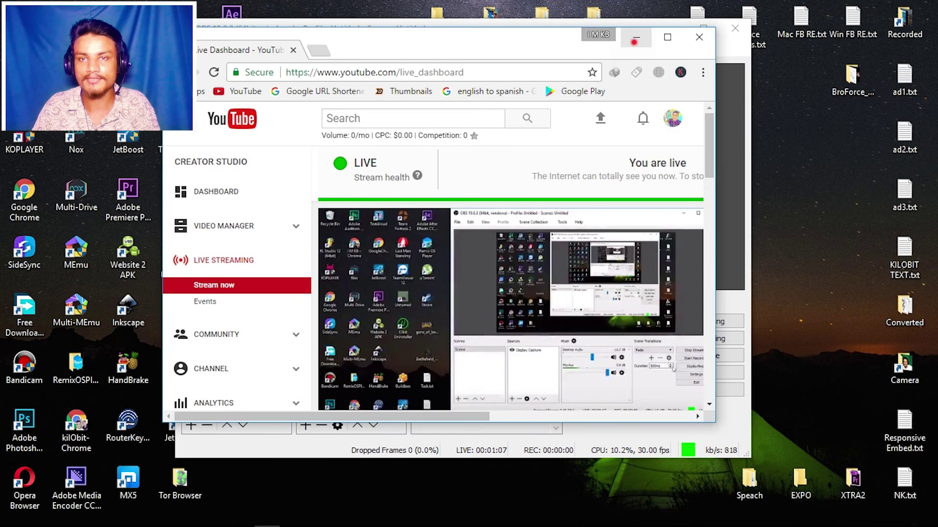
{"action": "left_click", "coordinate": [645, 37]}
{"action": "left_click", "coordinate": [679, 321]}
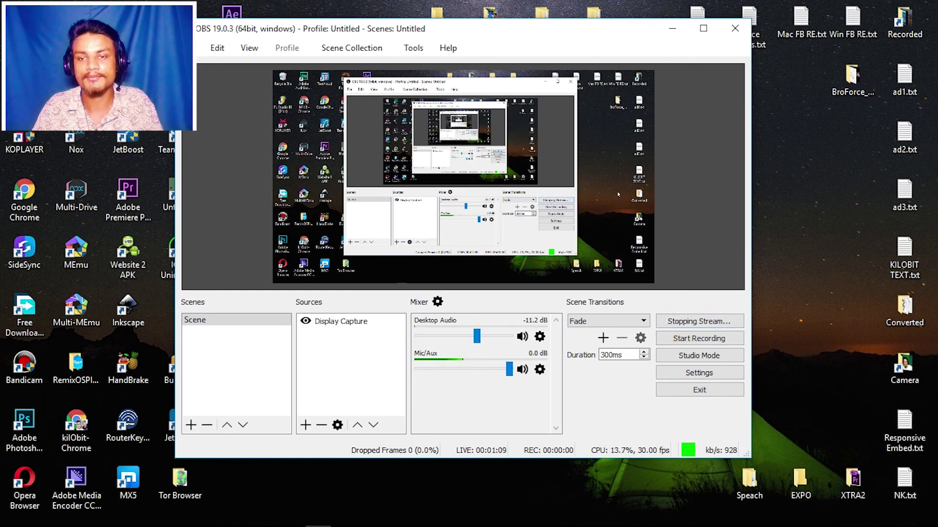
{"action": "mouse_move", "coordinate": [317, 518]}
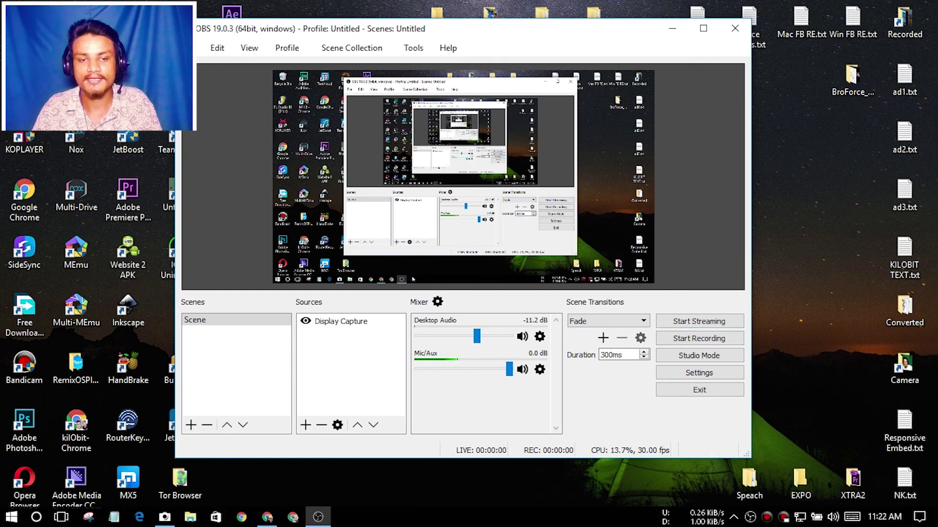
{"action": "left_click", "coordinate": [267, 517]}
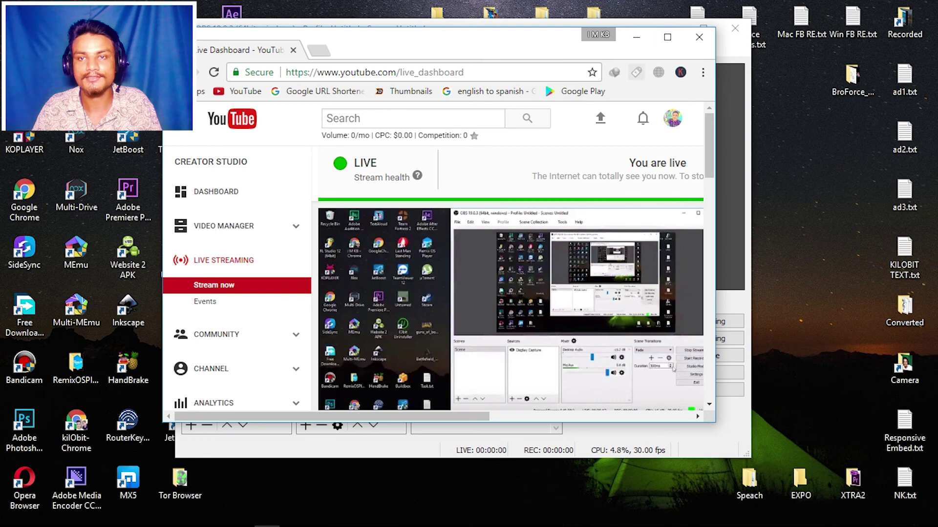
Confirm the stream is OFFLINE and check the Events list's Completed and Upcoming views, both empty.
{"action": "double_click", "coordinate": [662, 40]}
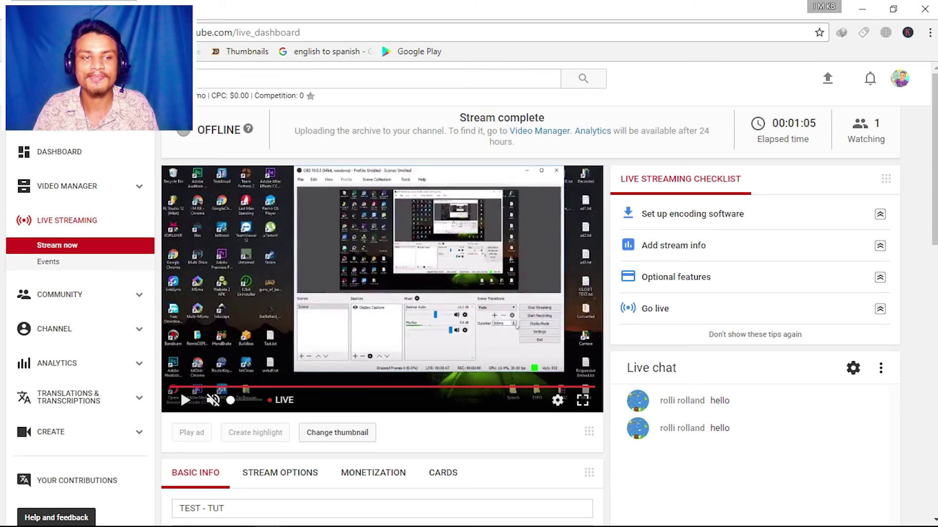
{"action": "left_click", "coordinate": [54, 261]}
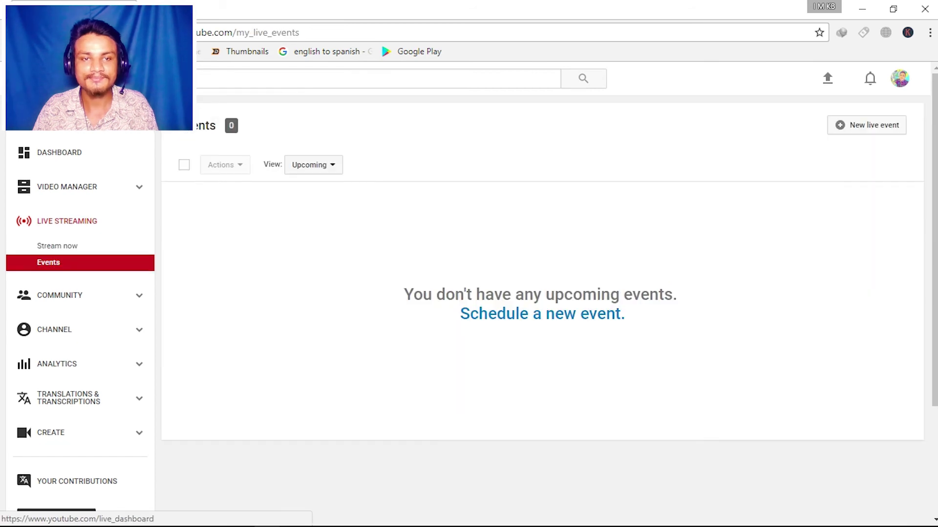
{"action": "left_click", "coordinate": [304, 166]}
{"action": "left_click", "coordinate": [309, 223]}
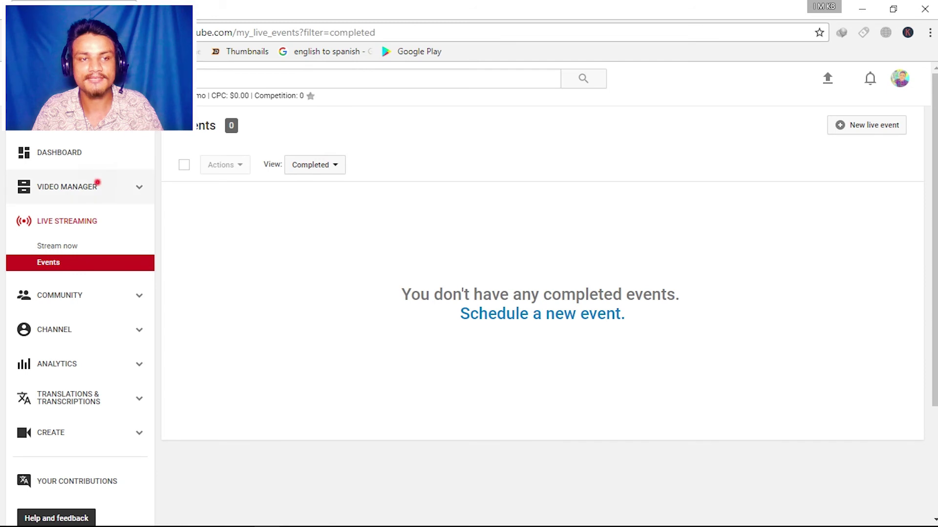
{"action": "key", "text": "alt+Left"}
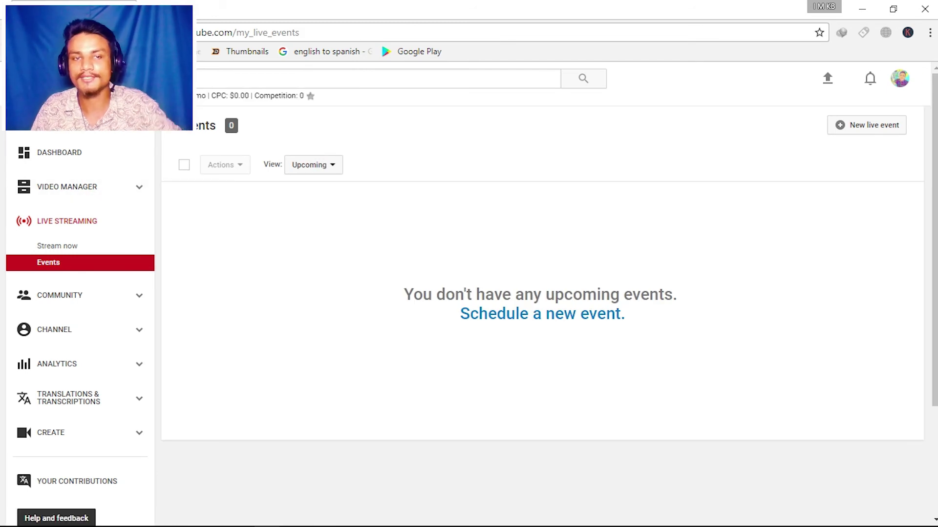
{"action": "left_click", "coordinate": [313, 164]}
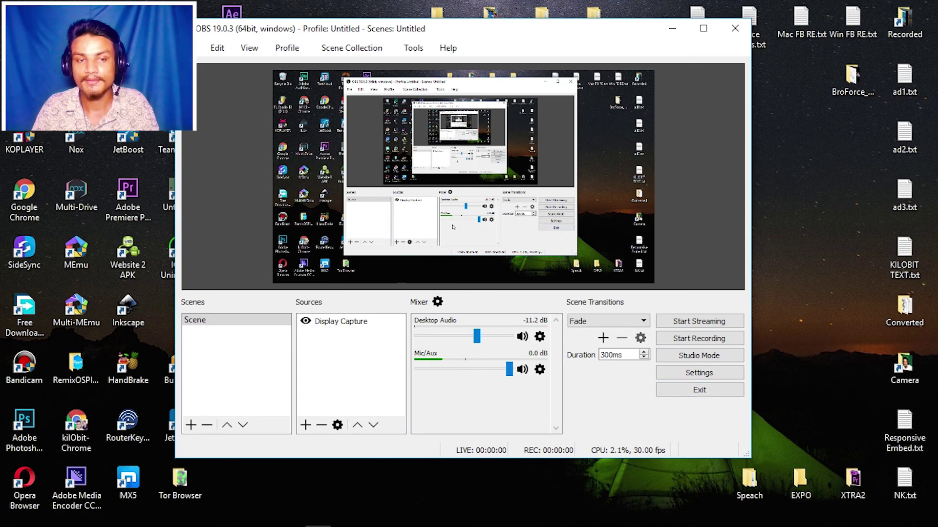
Open OBS Settings to view the Stream page's custom YouTube RTMP server, then the Output page.
{"action": "left_click_drag", "start_coordinate": [461, 33], "coordinate": [503, 35]}
{"action": "left_click_drag", "start_coordinate": [582, 49], "coordinate": [442, 41]}
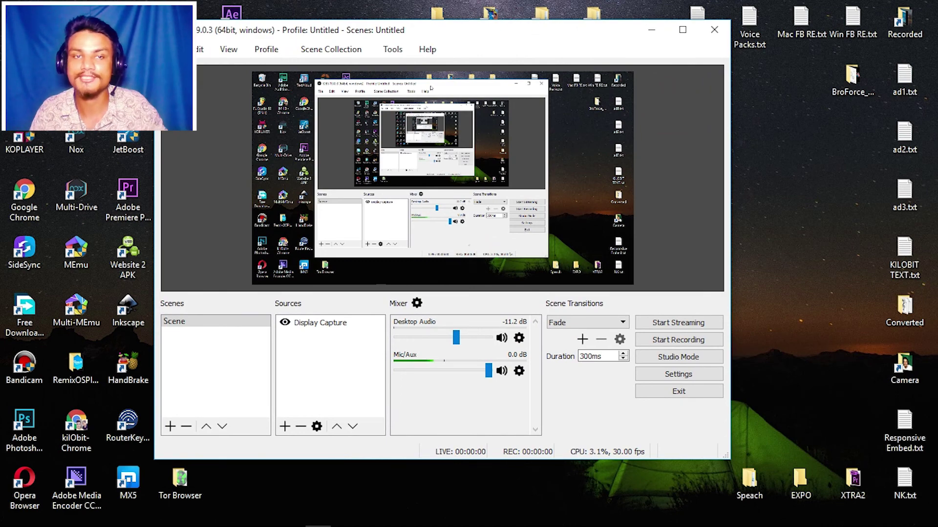
{"action": "left_click", "coordinate": [660, 376]}
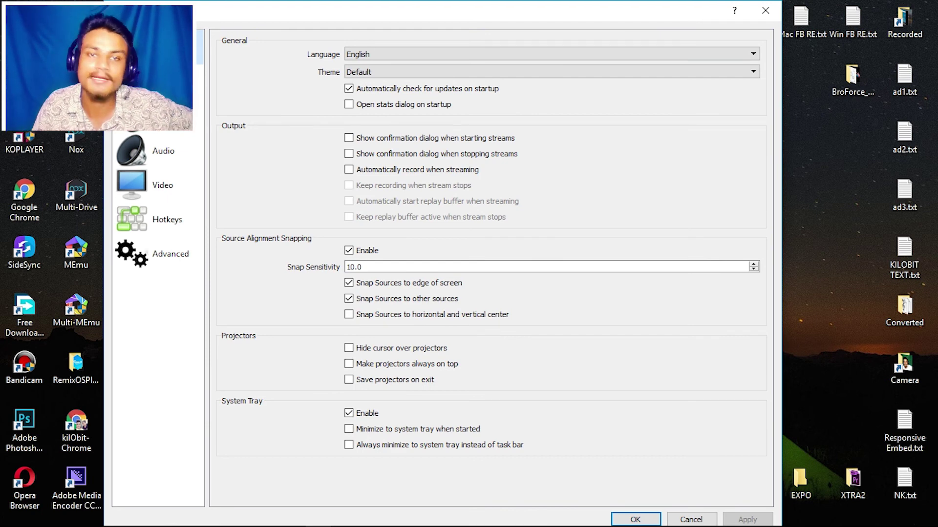
{"action": "left_click", "coordinate": [156, 82]}
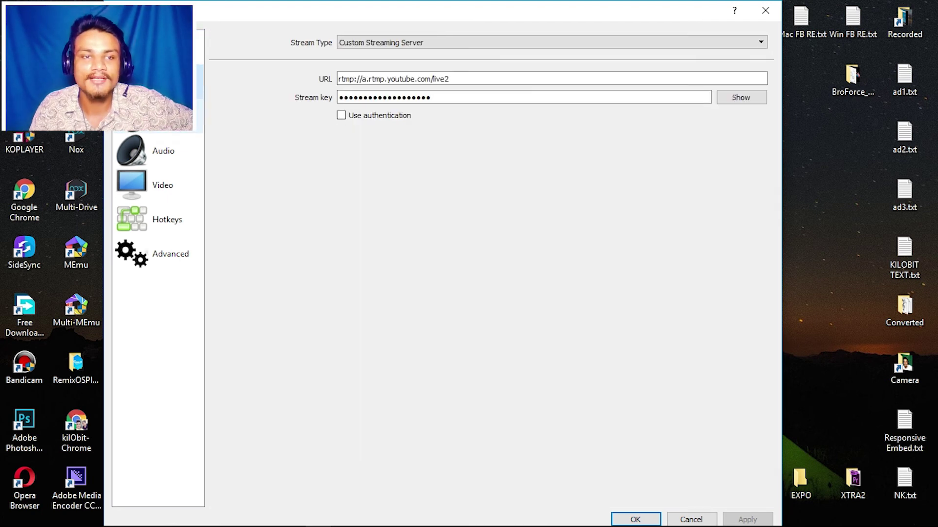
{"action": "left_click", "coordinate": [156, 116]}
Review the Output page's 700 video bitrate, x264 encoder and veryfast preset, then close Settings with OK.
{"action": "left_click", "coordinate": [374, 85]}
{"action": "double_click", "coordinate": [375, 85]}
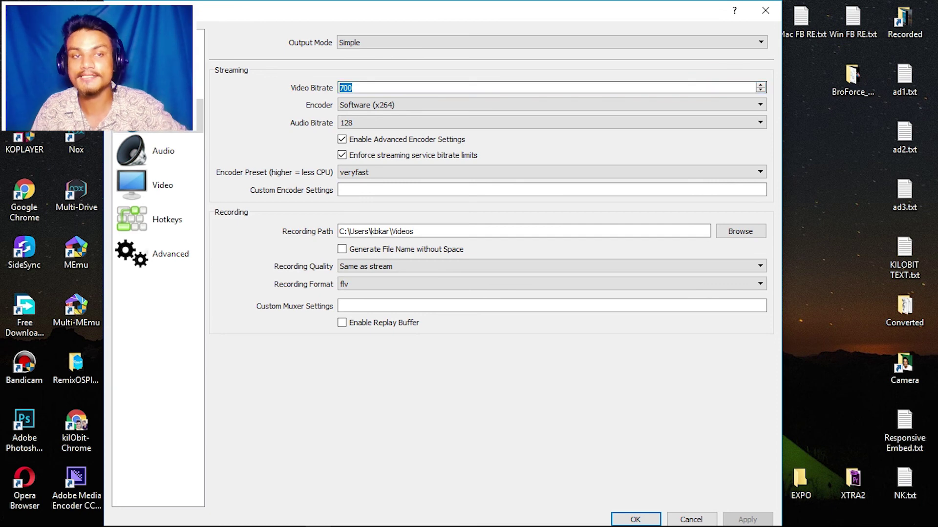
{"action": "left_click_drag", "start_coordinate": [513, 12], "coordinate": [533, 13]}
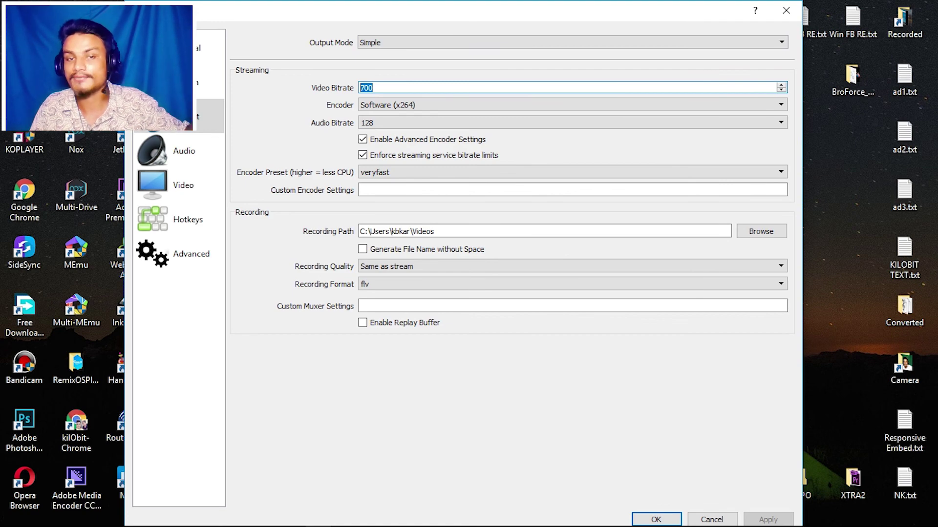
{"action": "left_click", "coordinate": [656, 519]}
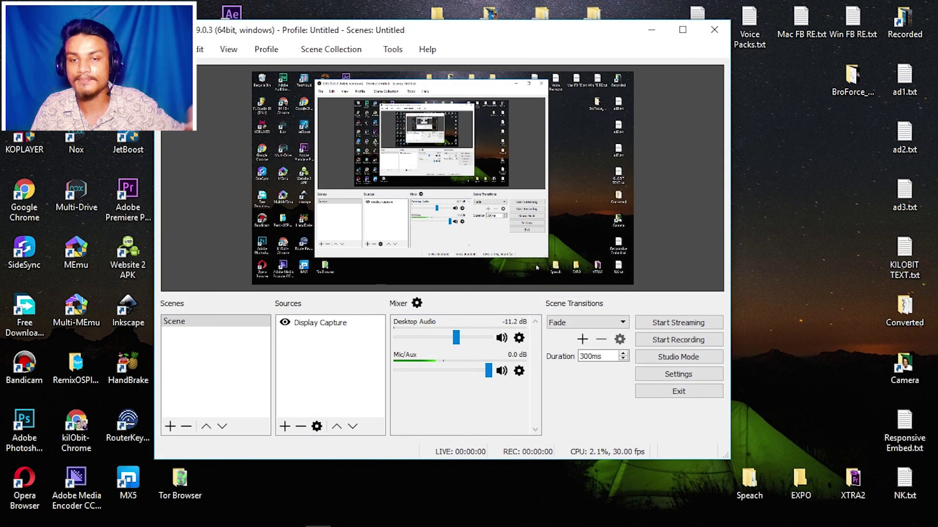
{"action": "left_click_drag", "start_coordinate": [562, 31], "coordinate": [627, 33]}
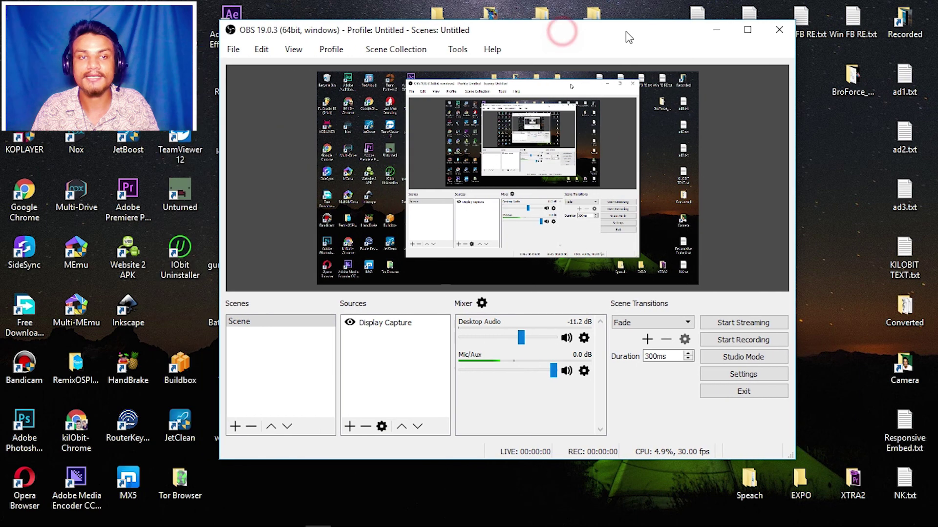